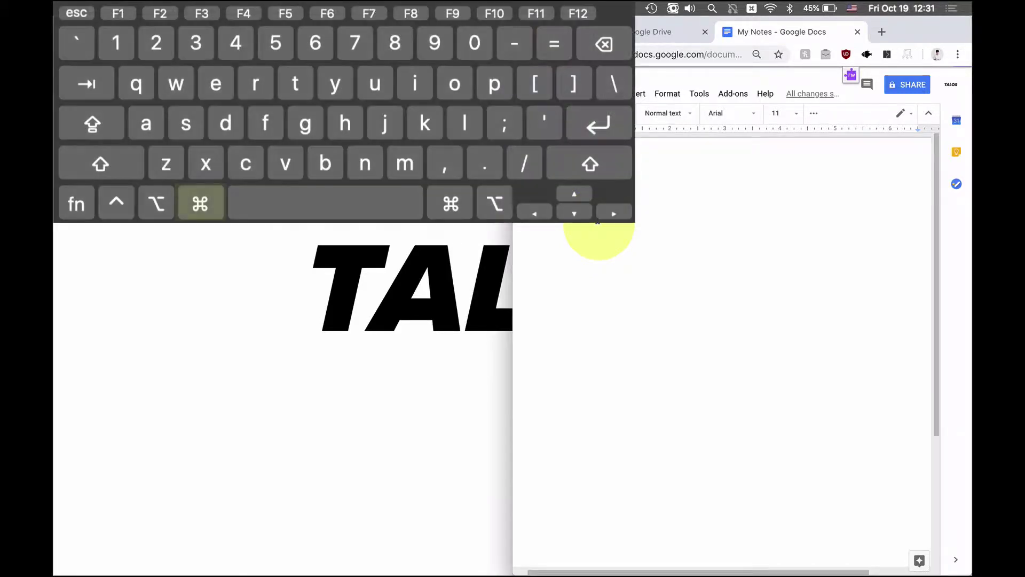
Open the Screenshot toolbar with Cmd+Shift+5 and settle on Record Entire Screen.
key(super+shift+5)
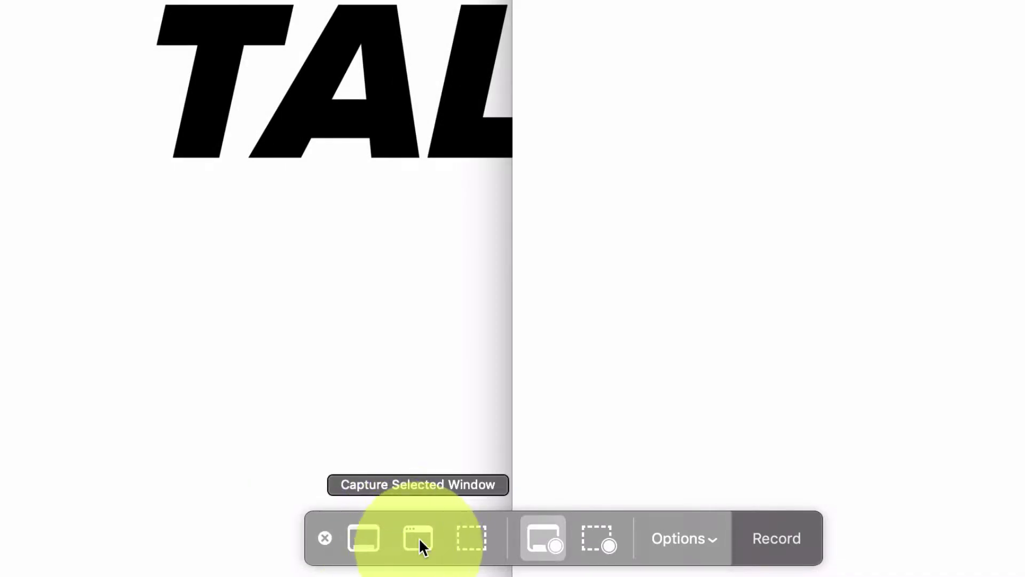
click(471, 538)
click(366, 539)
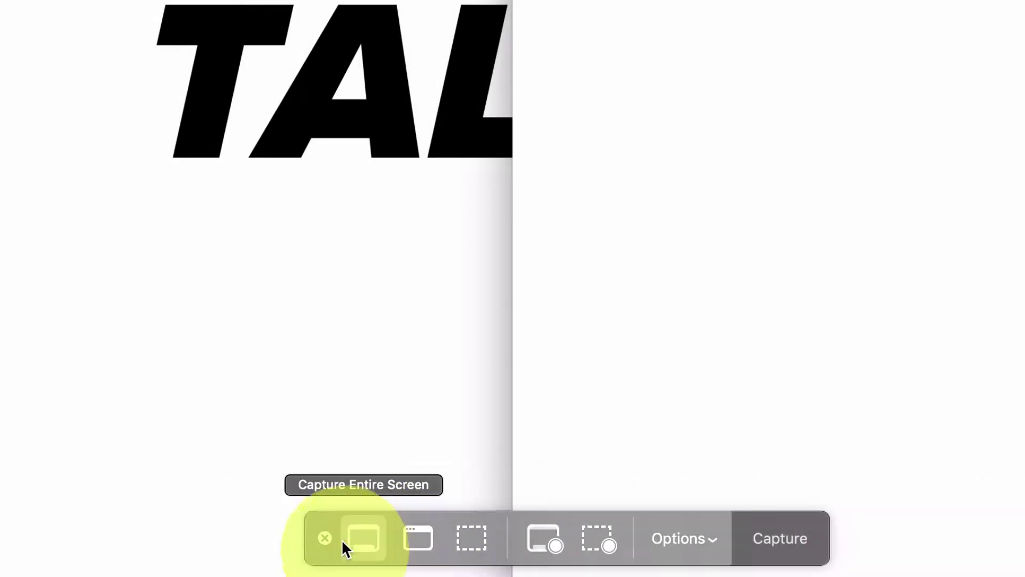
click(471, 538)
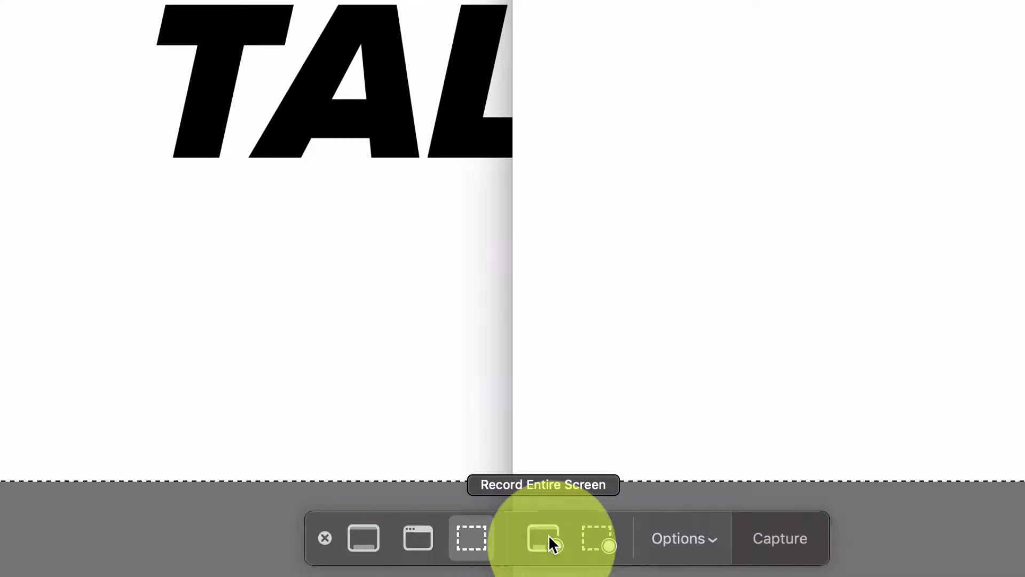
click(549, 534)
click(588, 535)
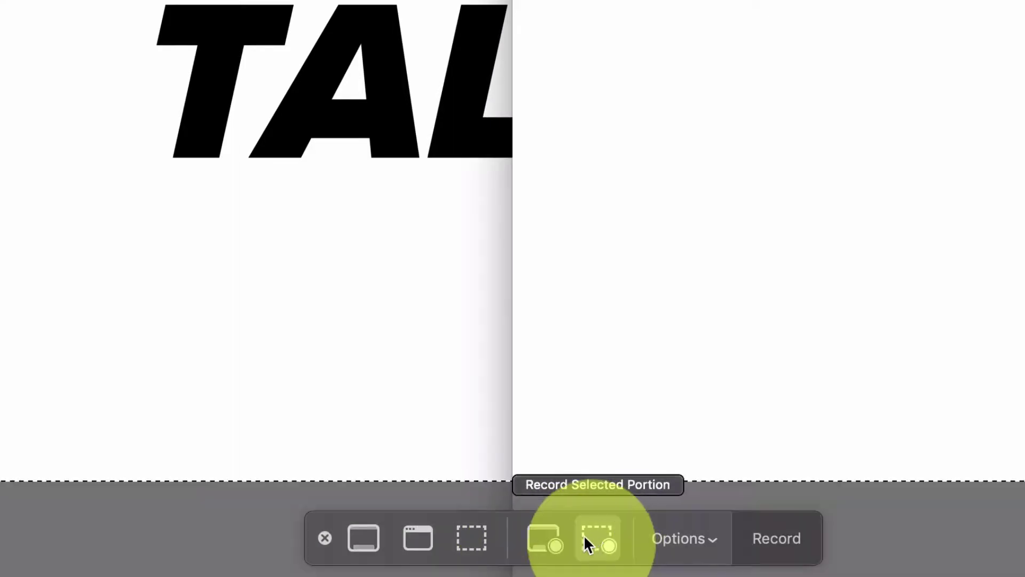
click(545, 535)
click(600, 529)
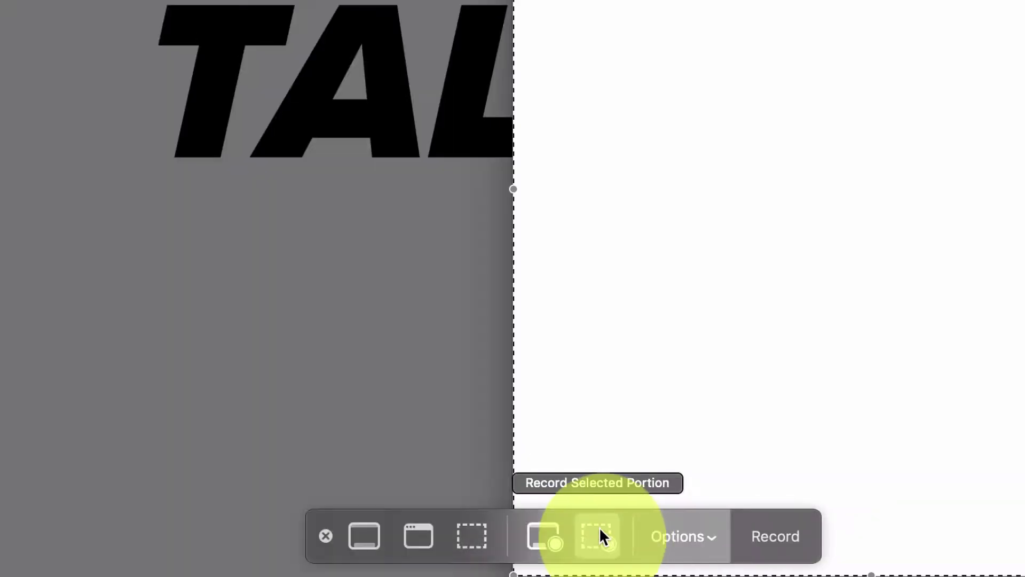
click(556, 529)
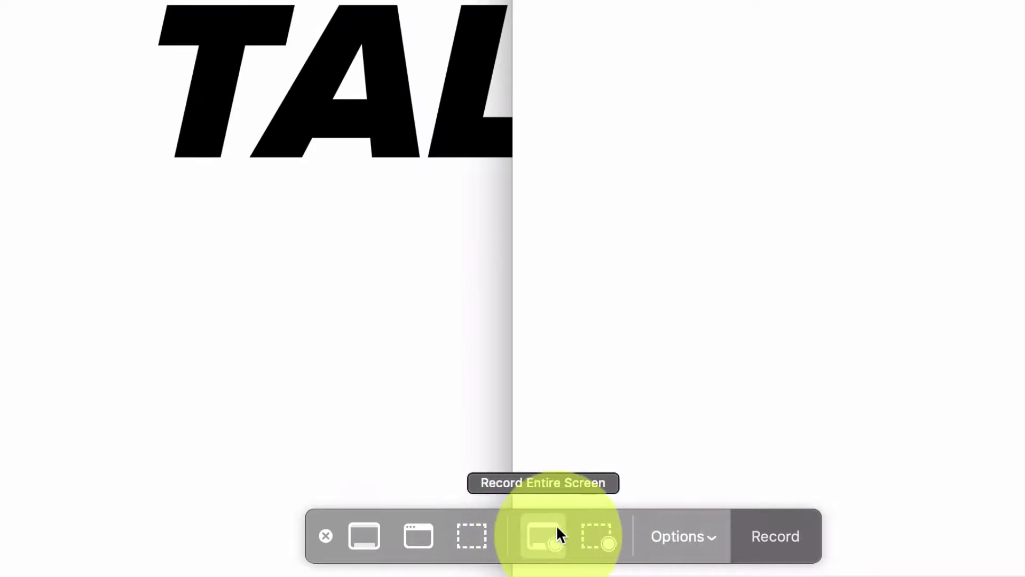
Set the recording microphone to Built-in Microphone in the capture Options.
click(677, 537)
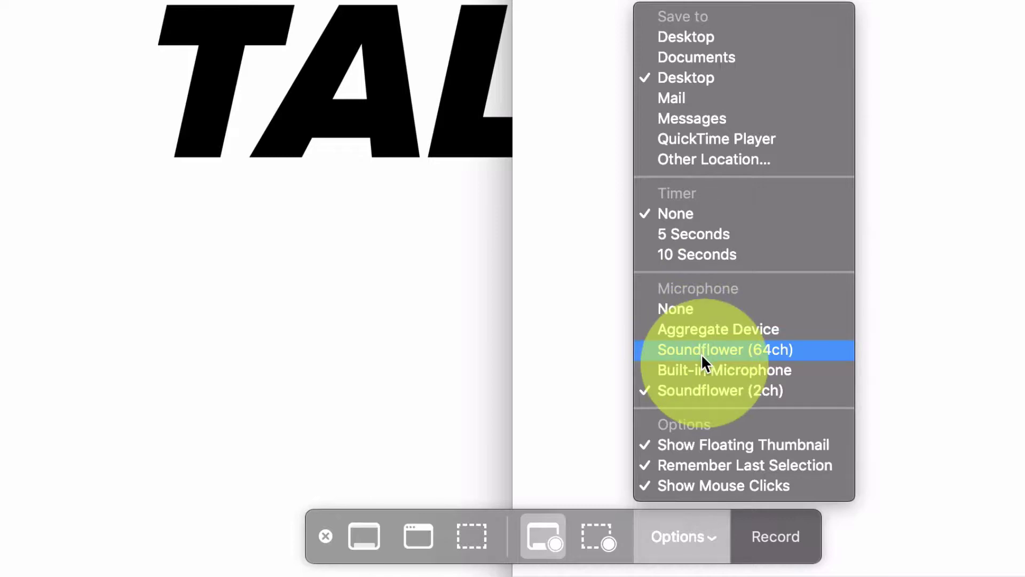
click(703, 366)
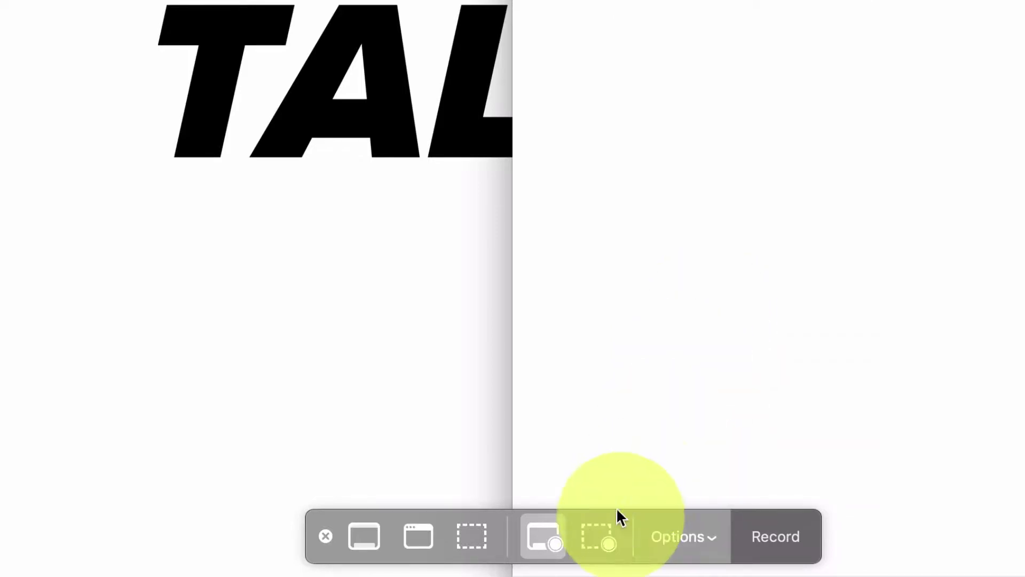
click(704, 521)
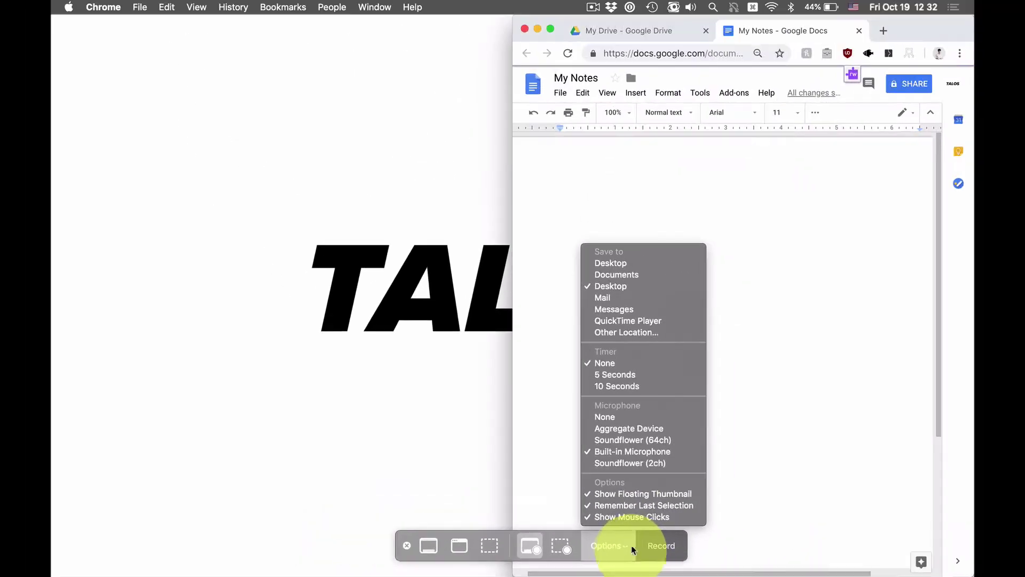
click(717, 518)
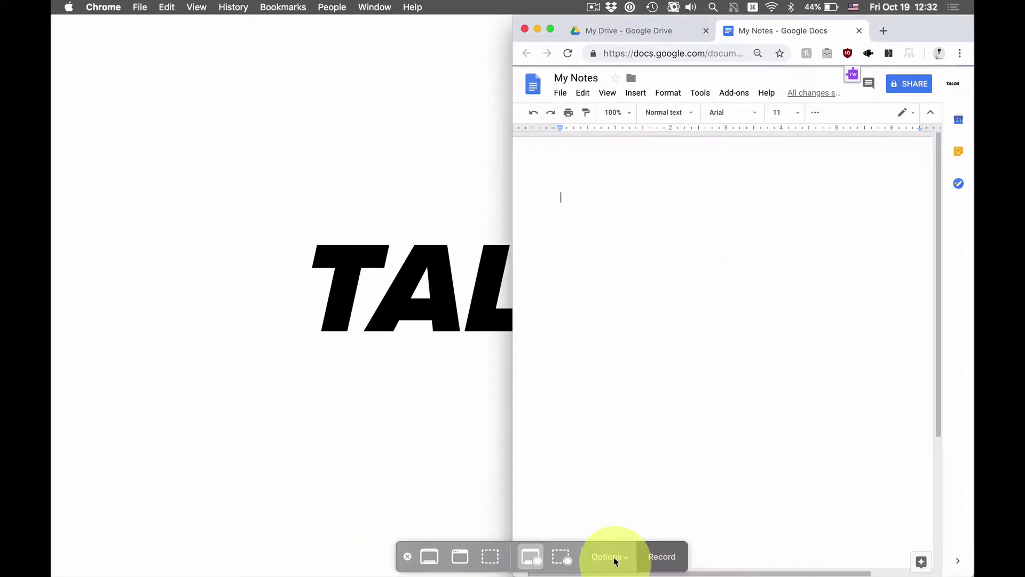
Start the whole-screen recording and launch System Preferences from Alfred.
click(656, 550)
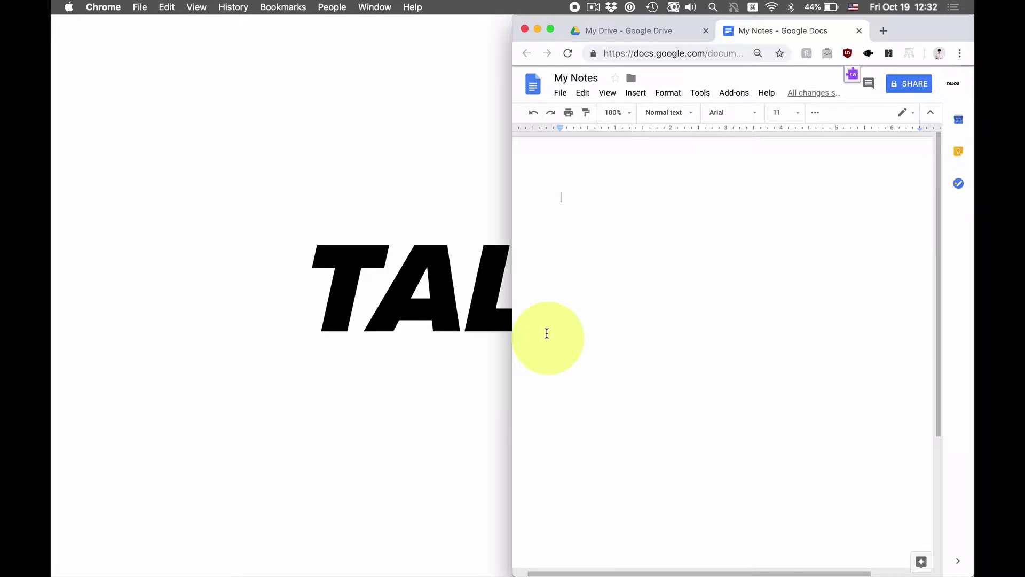
key(alt+space)
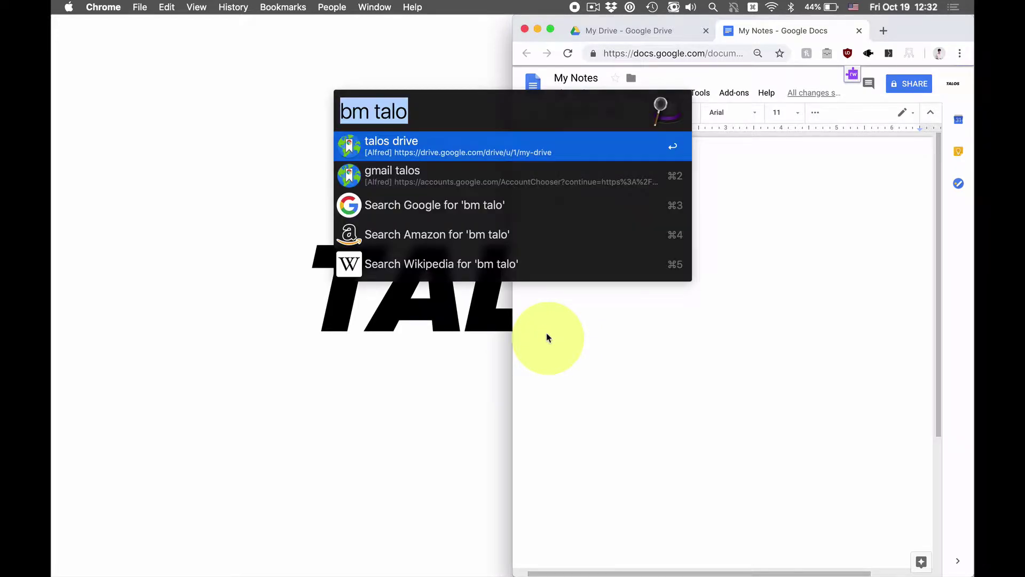
text(sys)
key(Return)
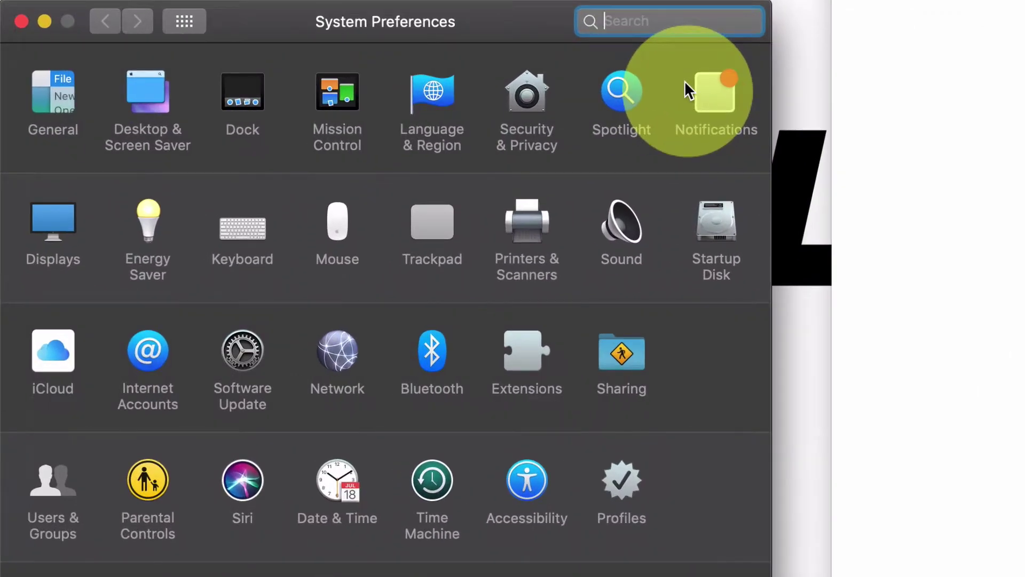
Open the Sound pane and view its Output, then Input devices.
text(sound)
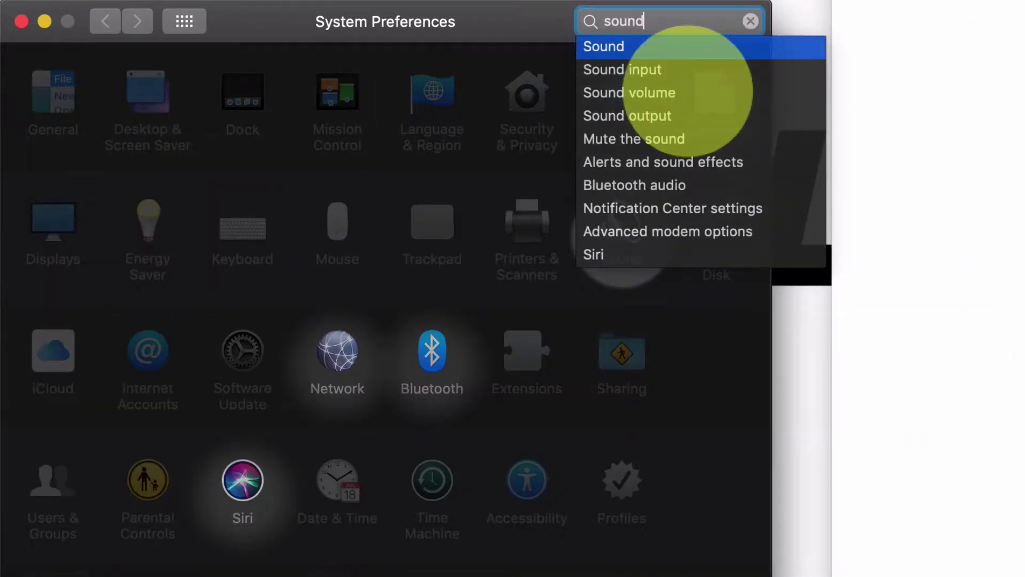
key(Return)
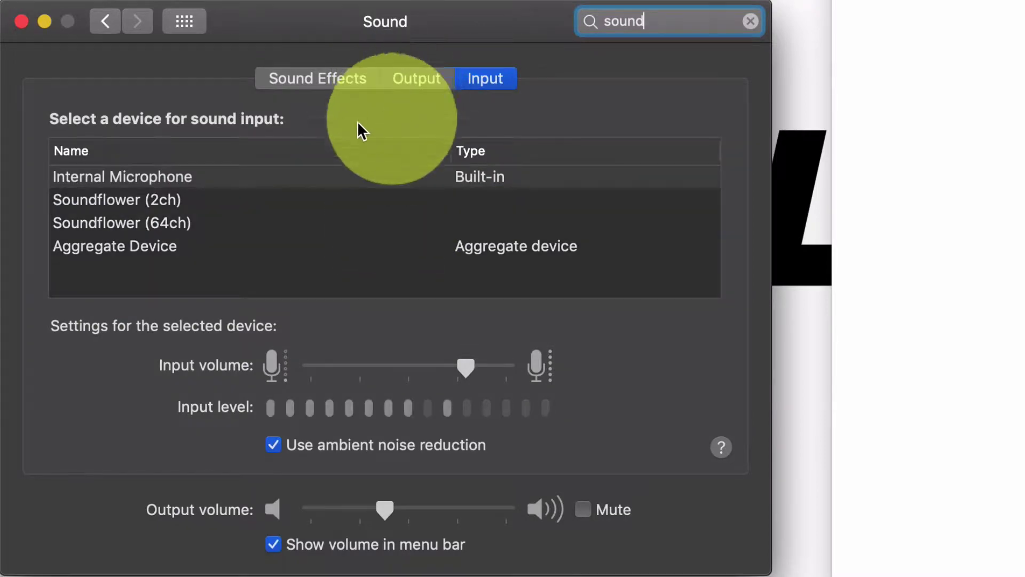
click(422, 79)
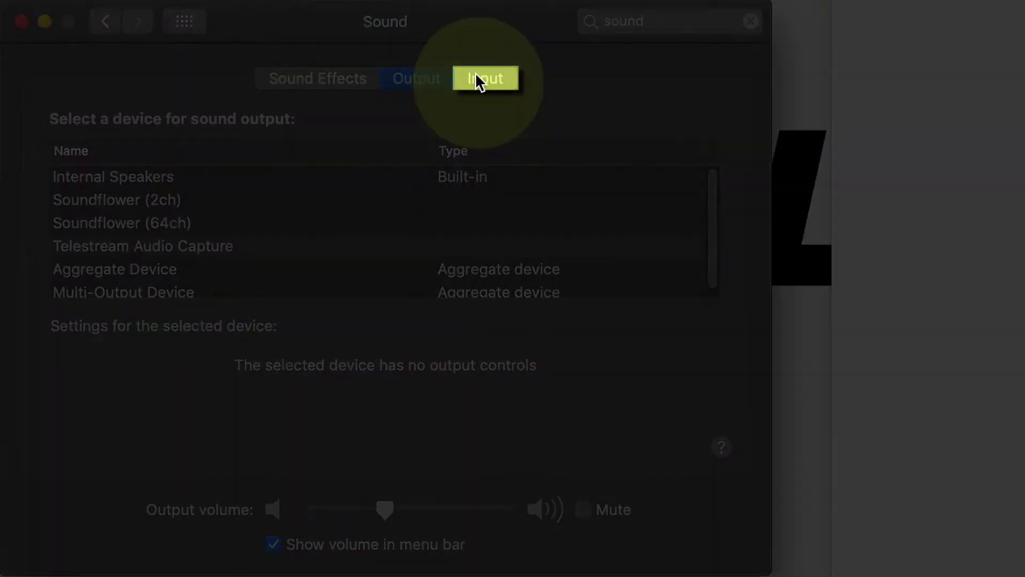
click(476, 69)
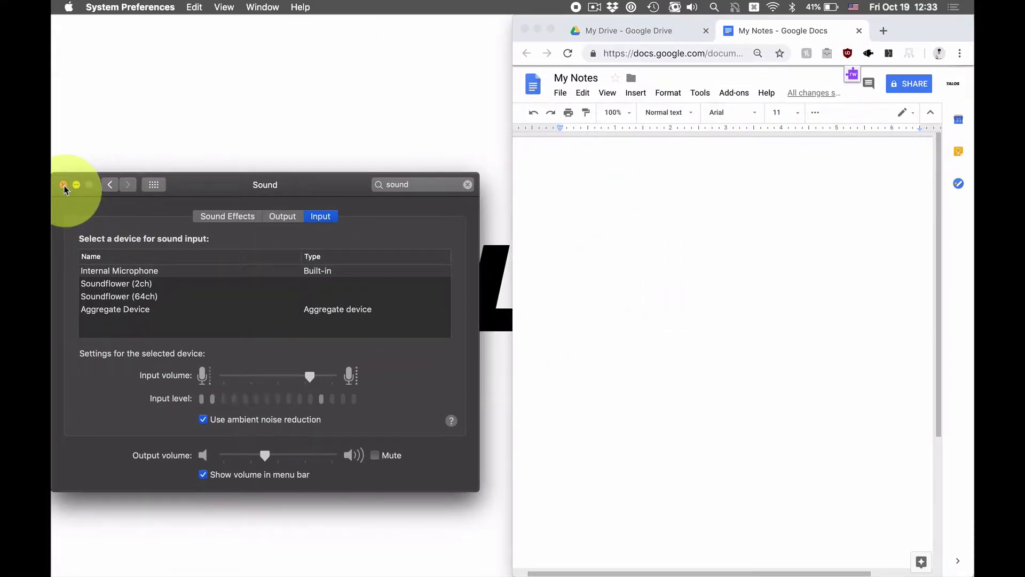
Close Sound preferences, note 'Cars.' with bullets Big, Colors??? and Cameras, then stop recording.
click(63, 185)
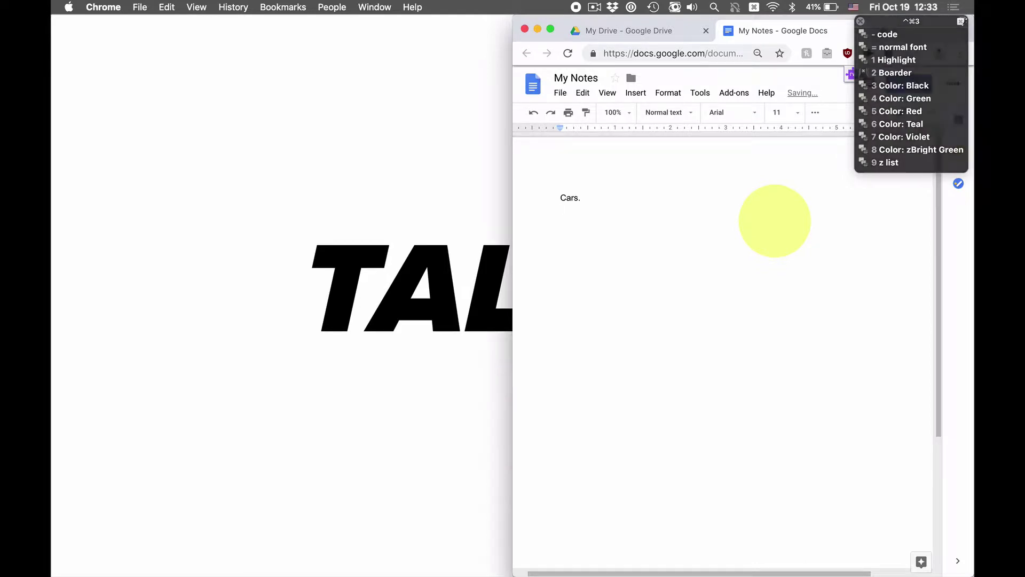
click(815, 112)
click(799, 133)
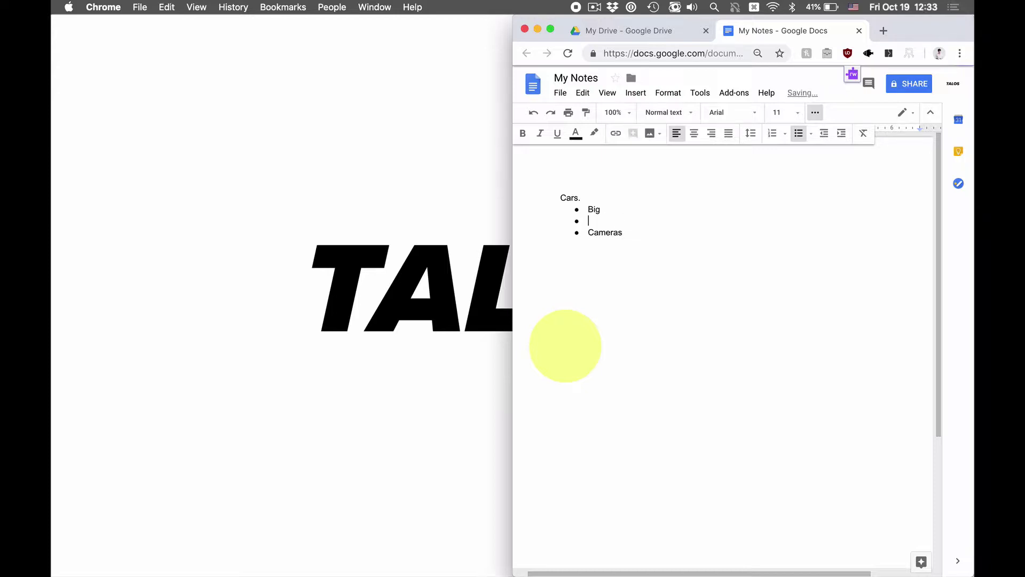
text(or)
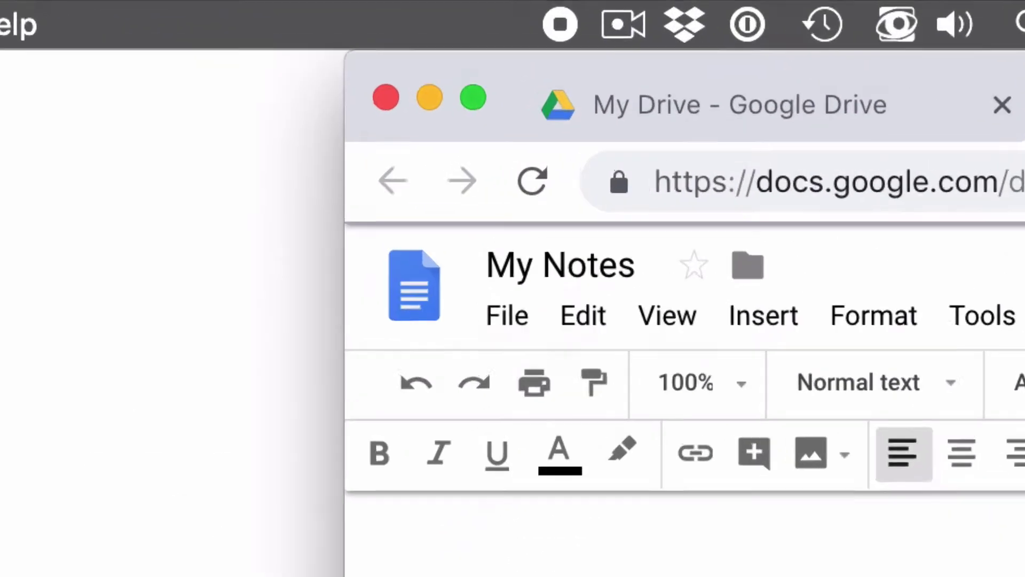
click(577, 10)
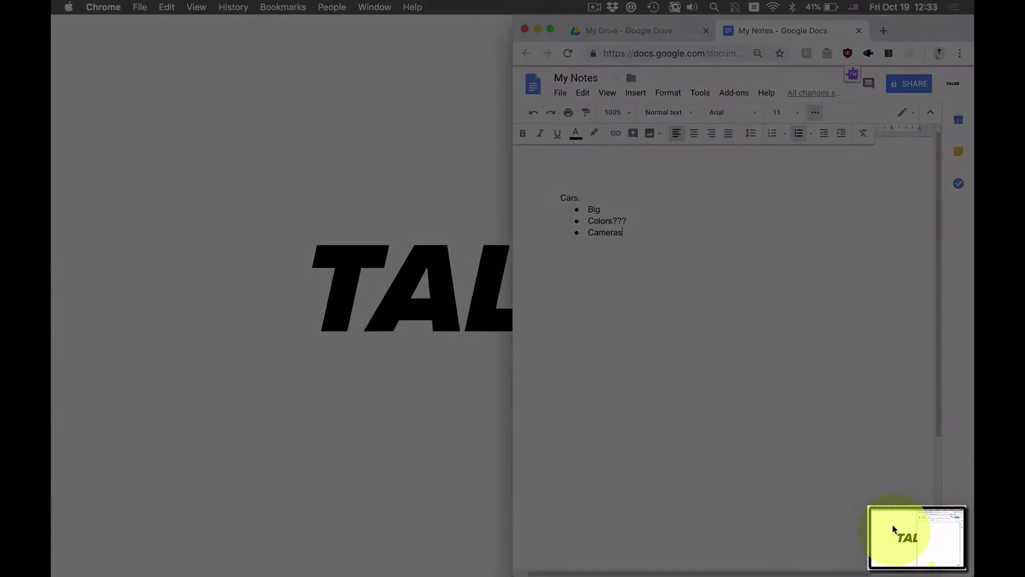
Open the finished recording's preview, play it and jump ahead to the note-taking part.
click(894, 529)
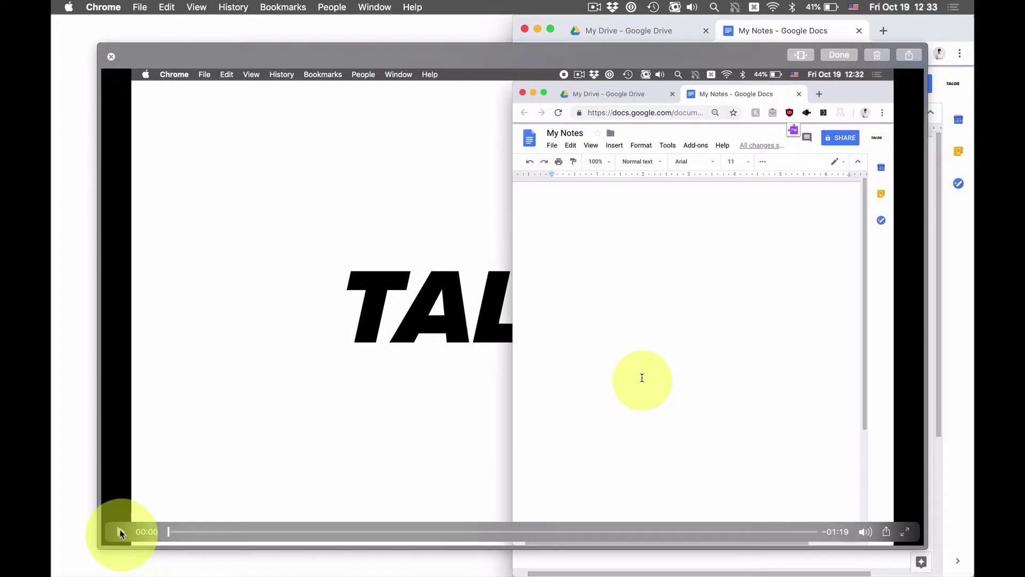
click(120, 530)
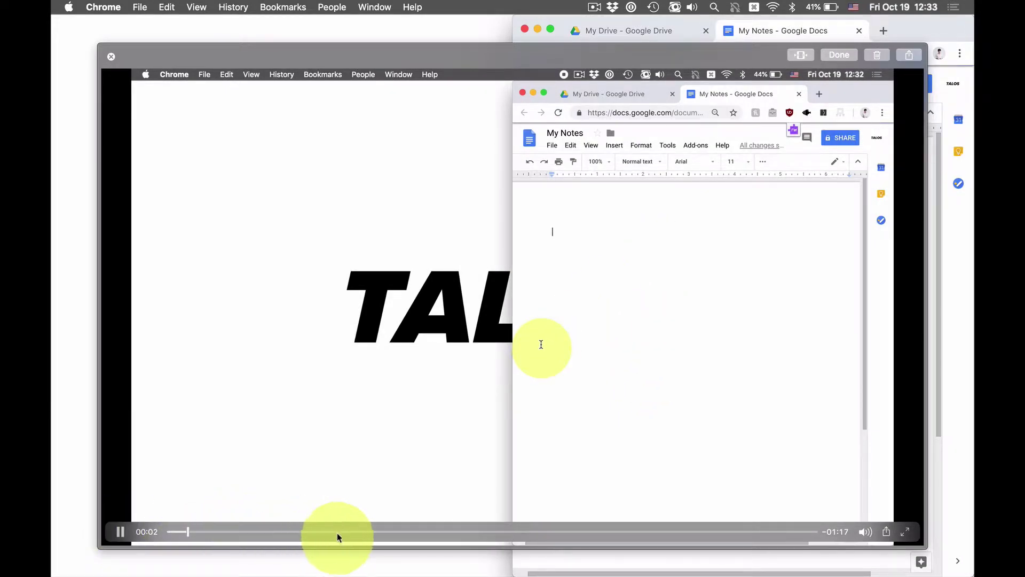
click(437, 532)
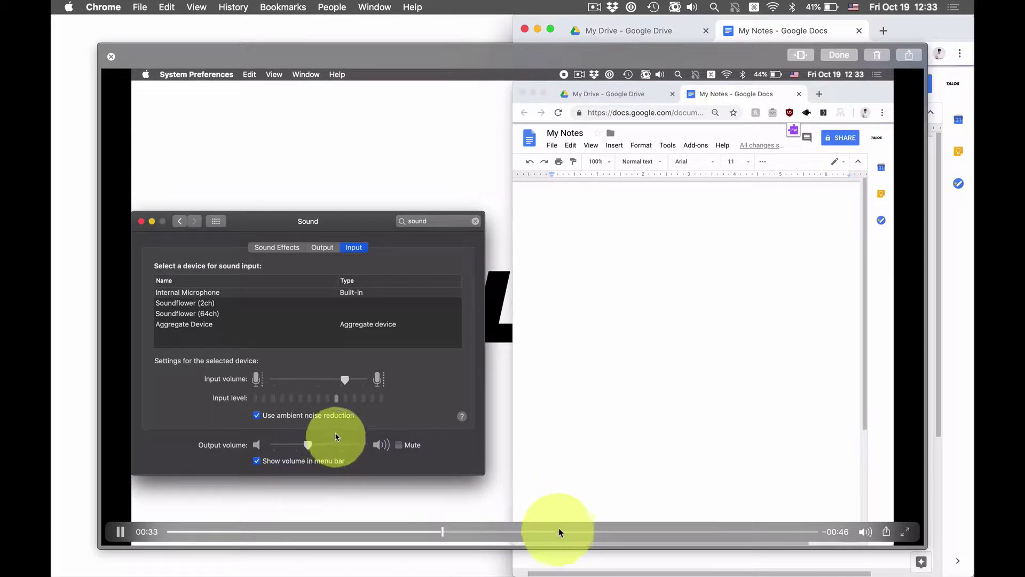
click(656, 530)
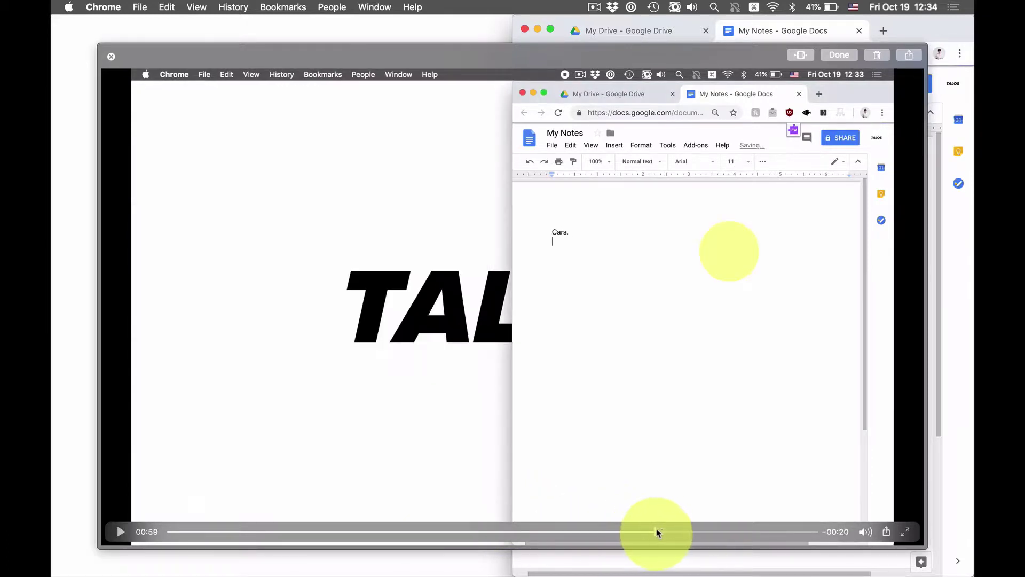
Scrub the preview back to about 01:09, then close it.
drag(656, 532, 702, 529)
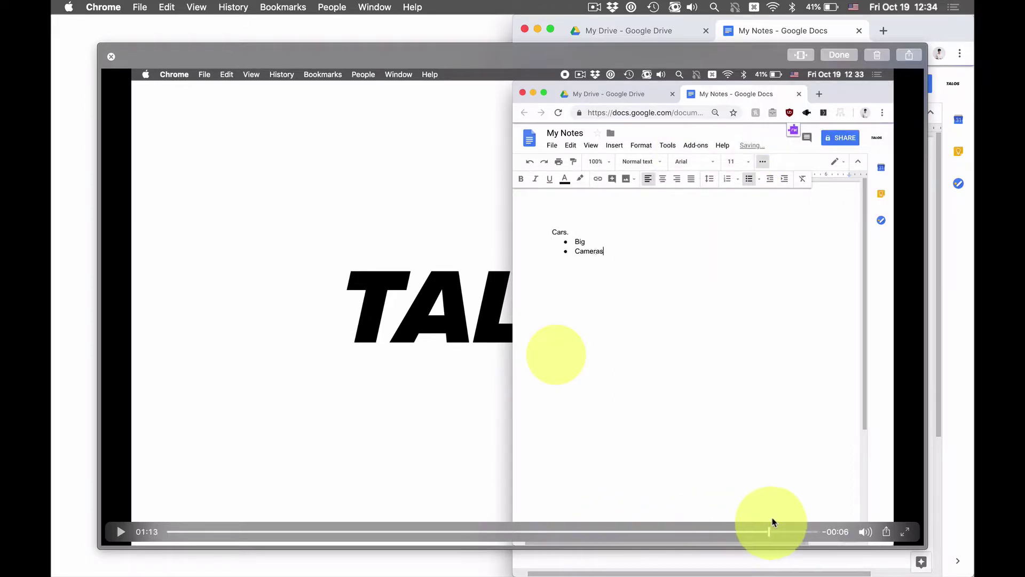
drag(808, 532, 754, 532)
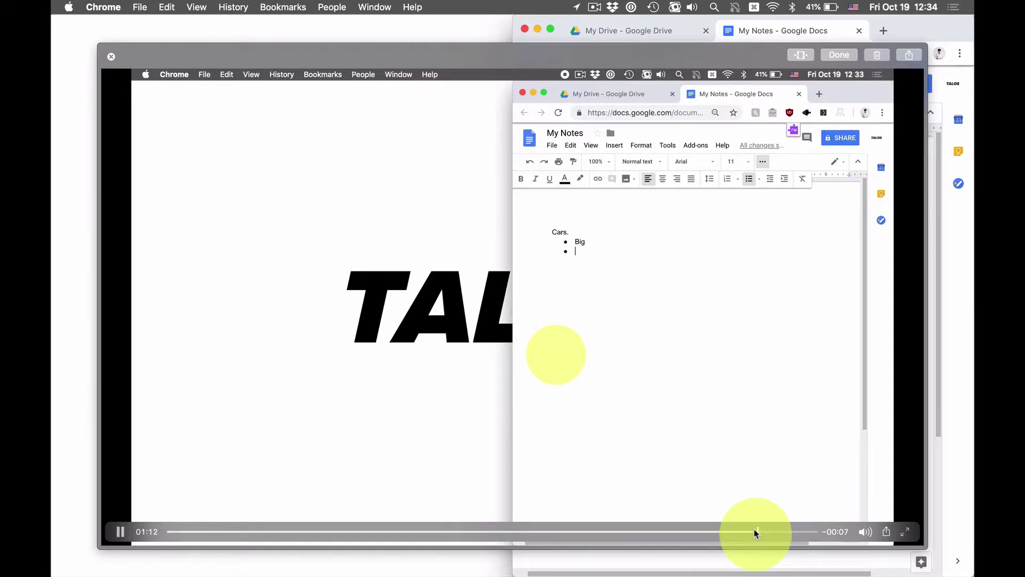
drag(754, 532, 734, 534)
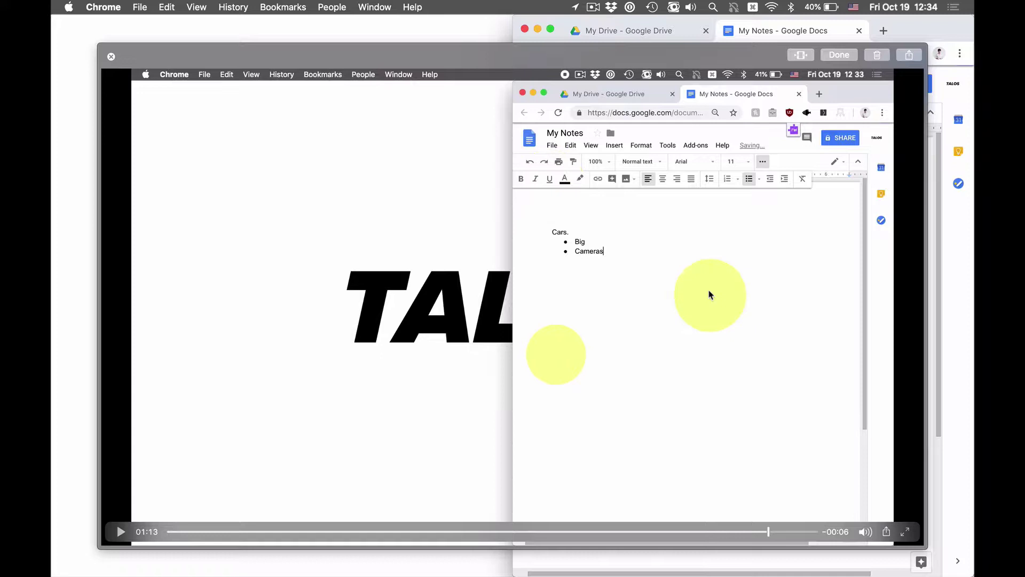
mouse_move(723, 499)
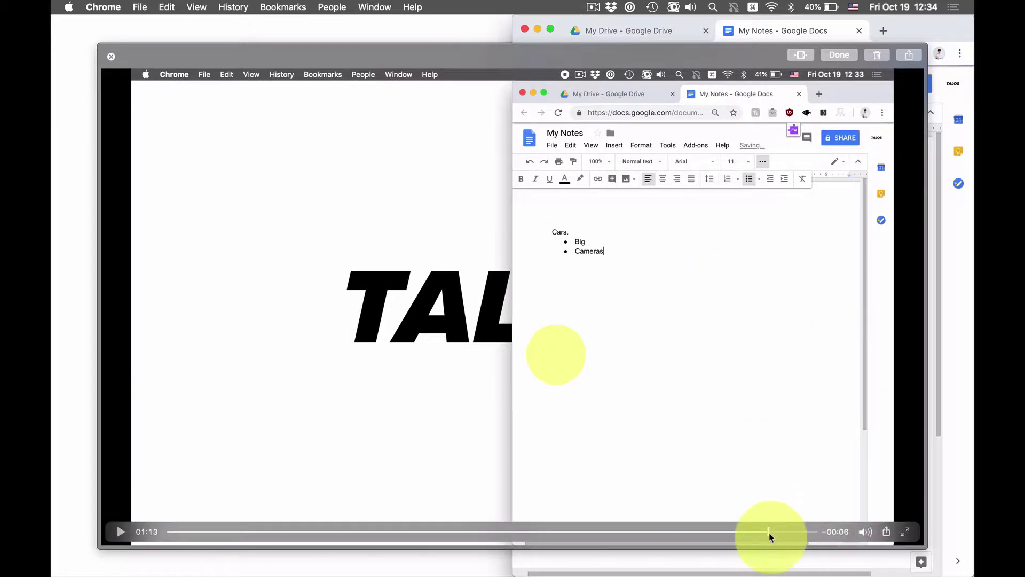
drag(788, 535, 753, 537)
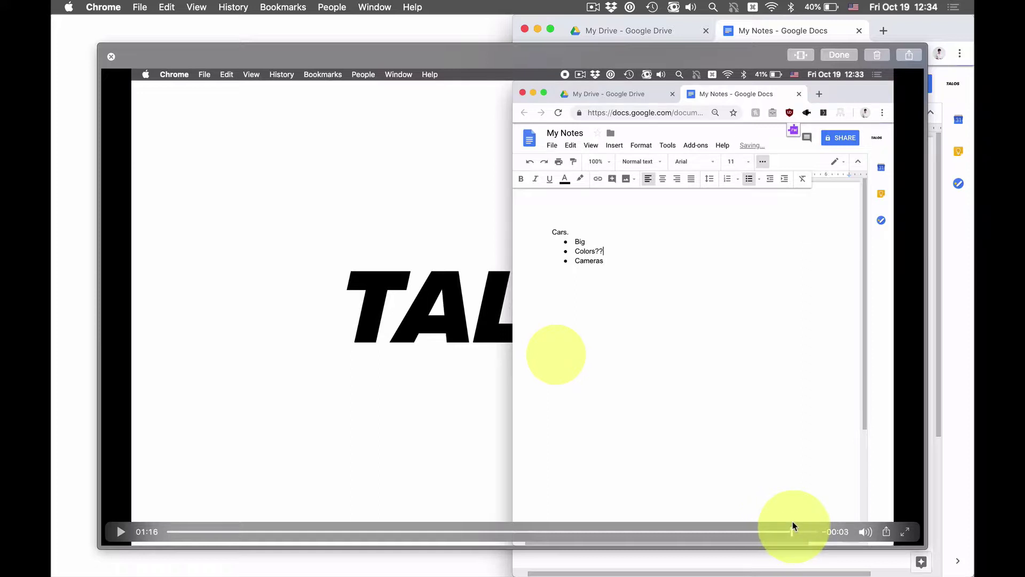
drag(788, 533, 739, 533)
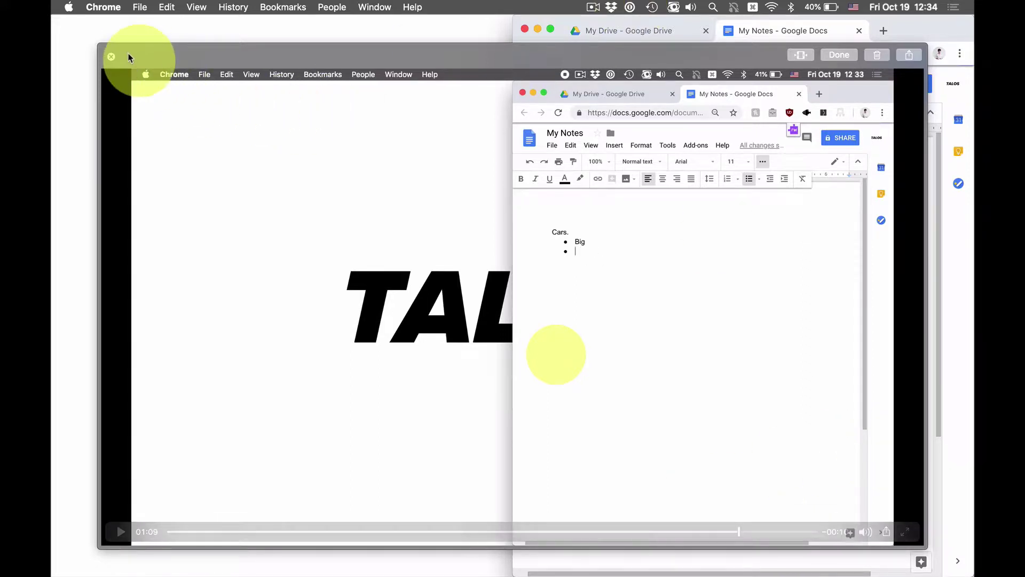
click(839, 55)
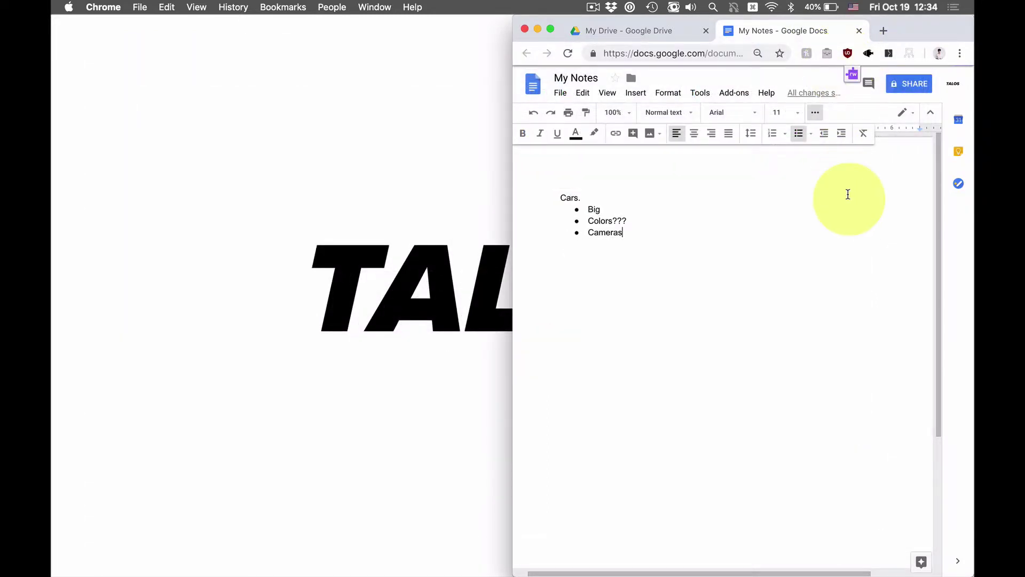
Show the desktop, Quick Look the .mov recording, open it in QuickTime, then return to Chrome.
key(F11)
drag(954, 372, 586, 114)
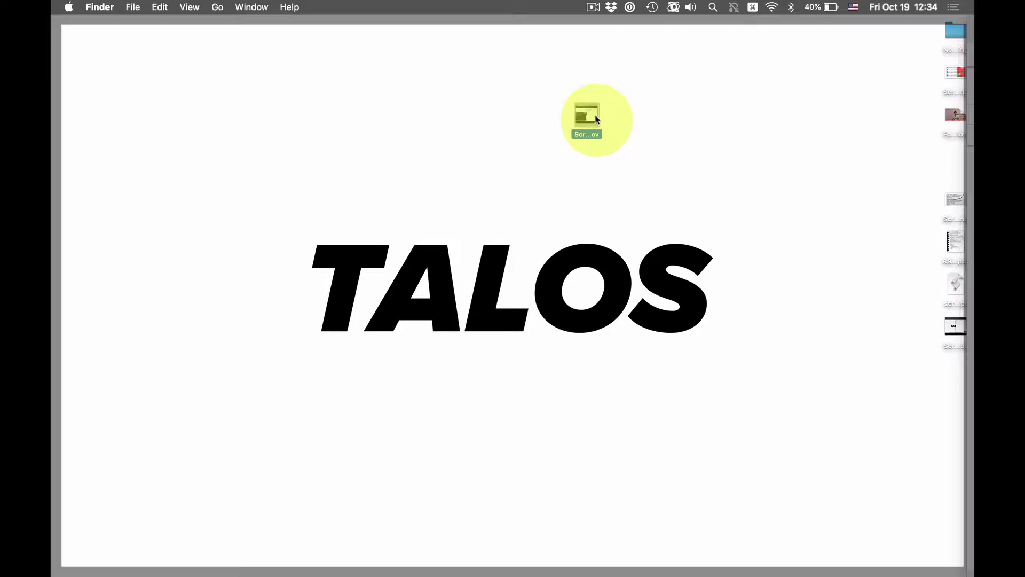
right_click(595, 115)
click(645, 79)
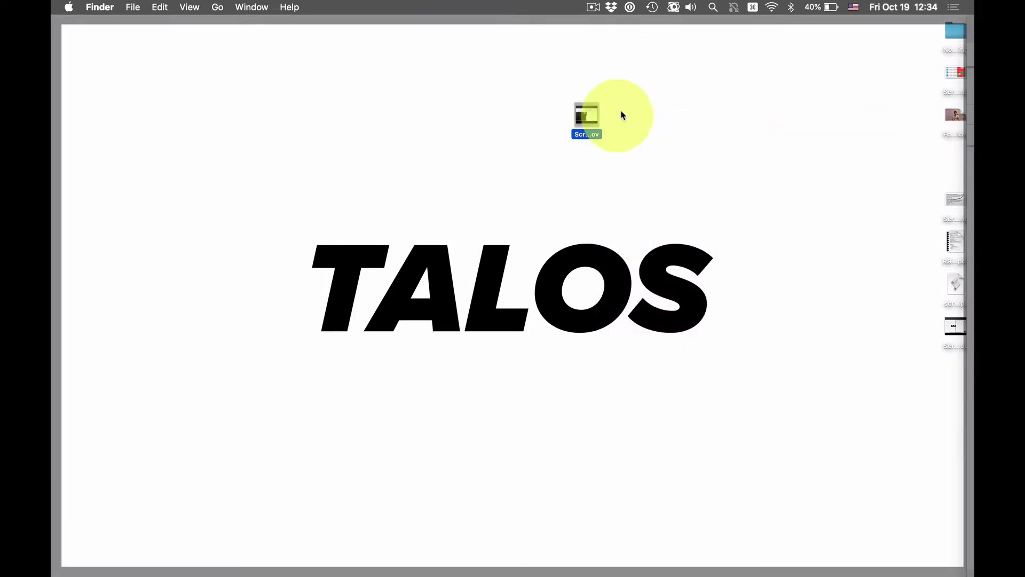
key(space)
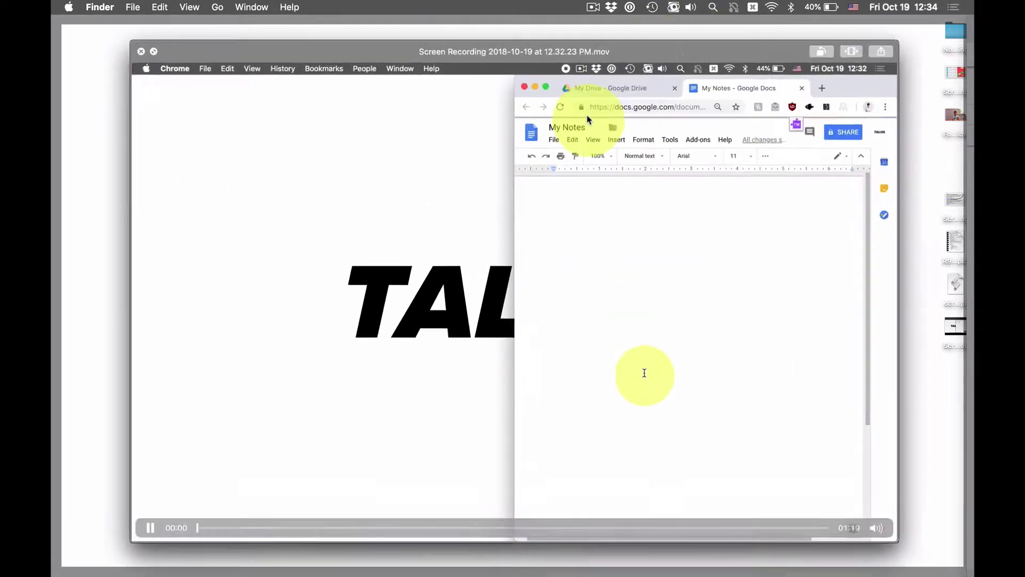
key(space)
double_click(588, 116)
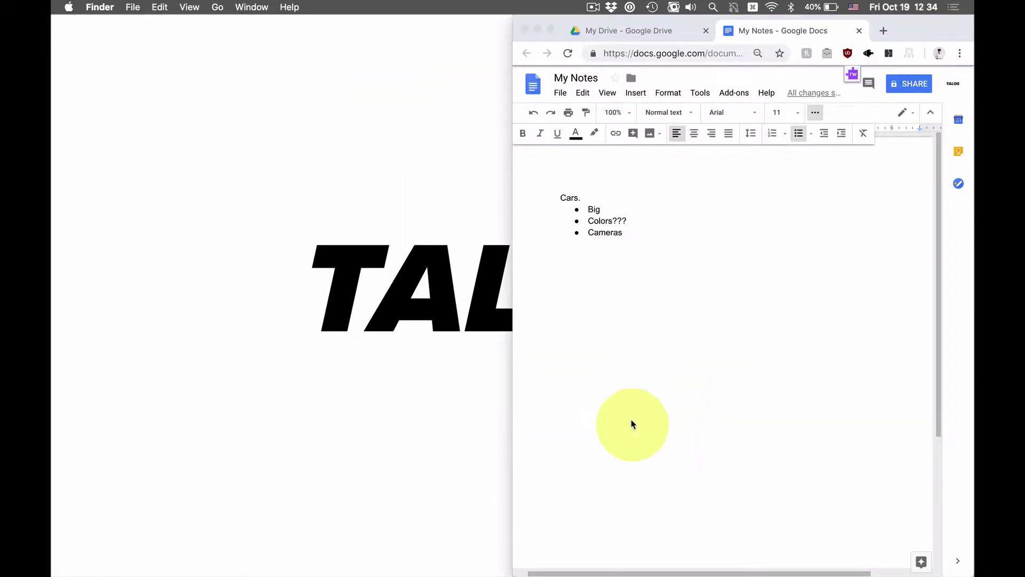
click(647, 416)
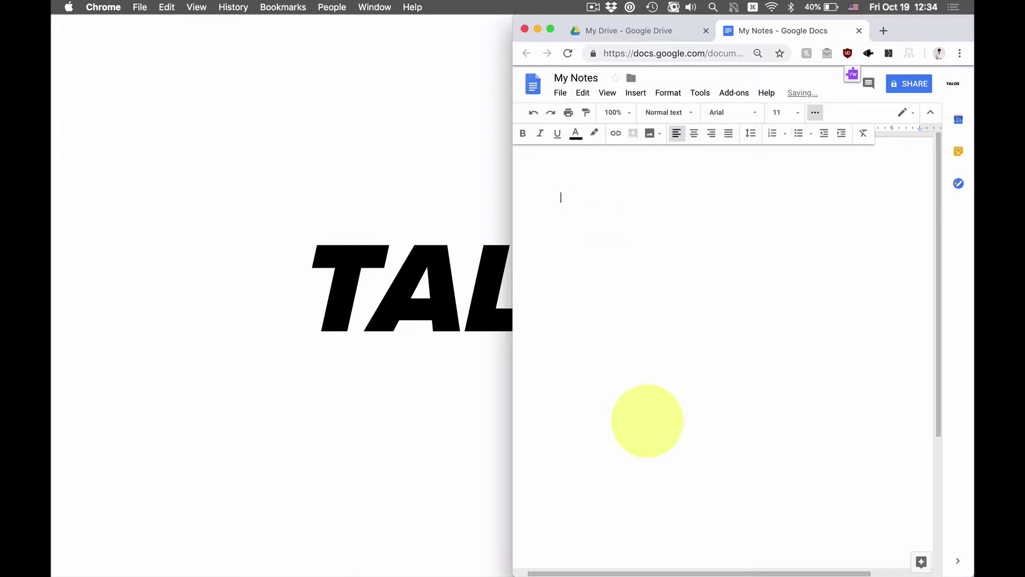
Search 'vlc media player', open the videolan.org page and start the Mac download, cancelling the save.
click(884, 31)
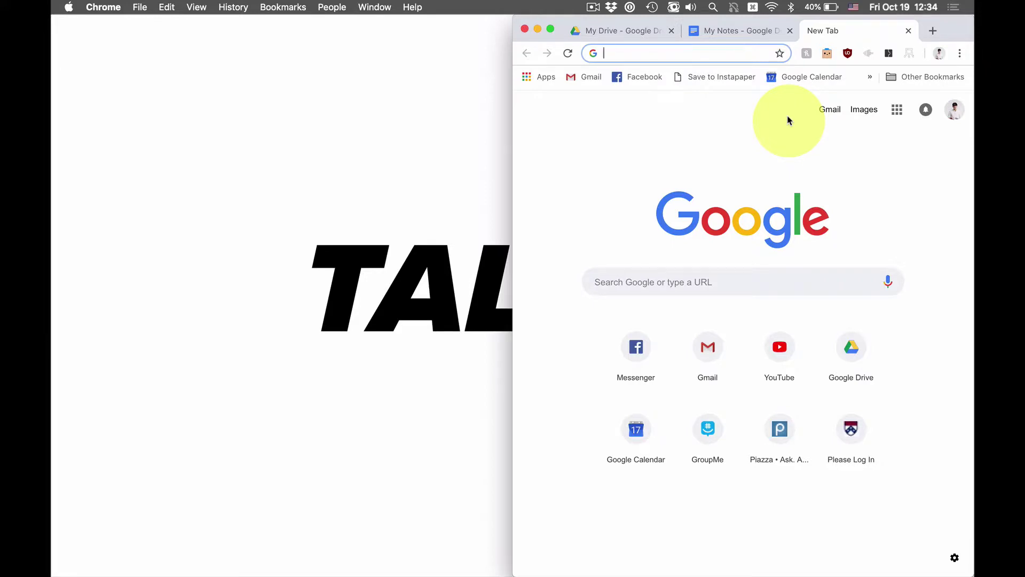
text(vlc media player)
key(Return)
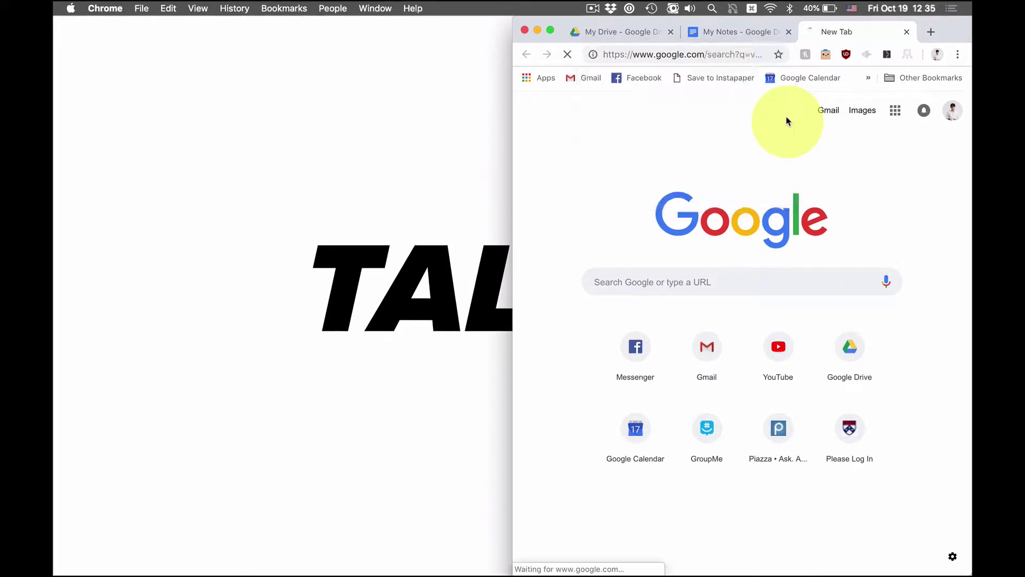
click(761, 190)
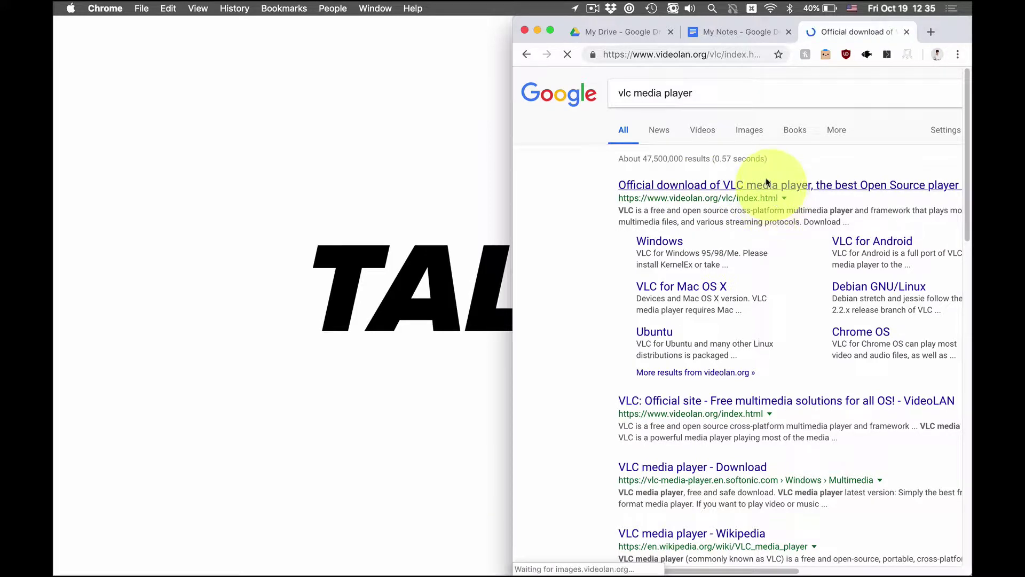
click(727, 256)
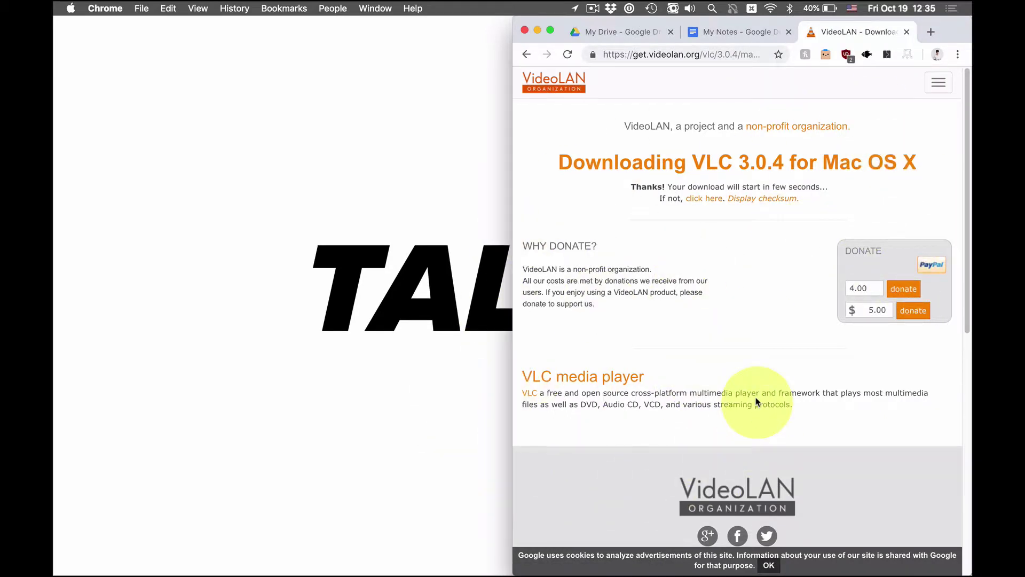
scroll(756, 397, down, 3)
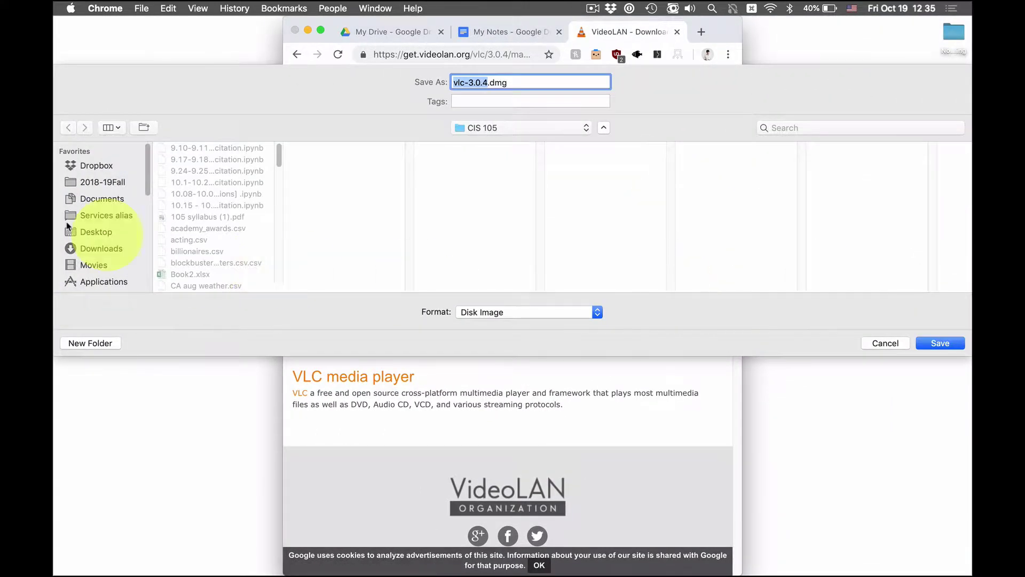
click(78, 247)
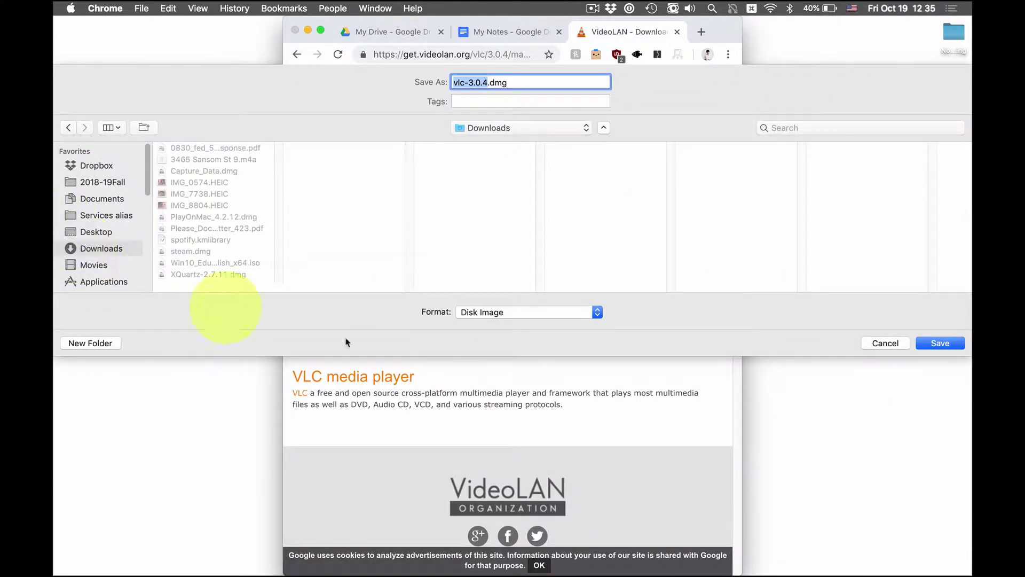
click(880, 349)
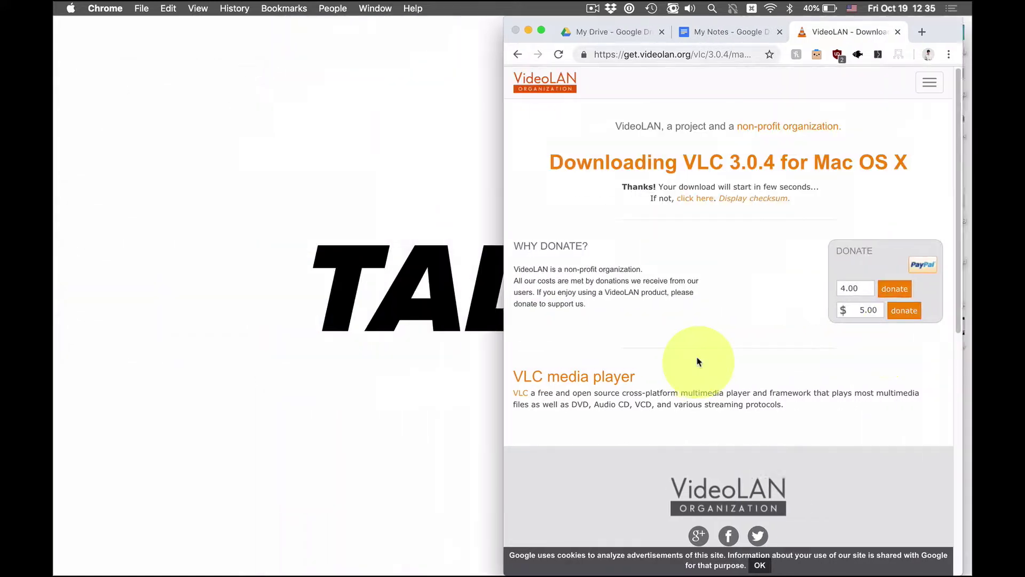
Launch VLC from Alfred by typing vlc.
key(alt+space)
key(BackSpace)
text(voc)
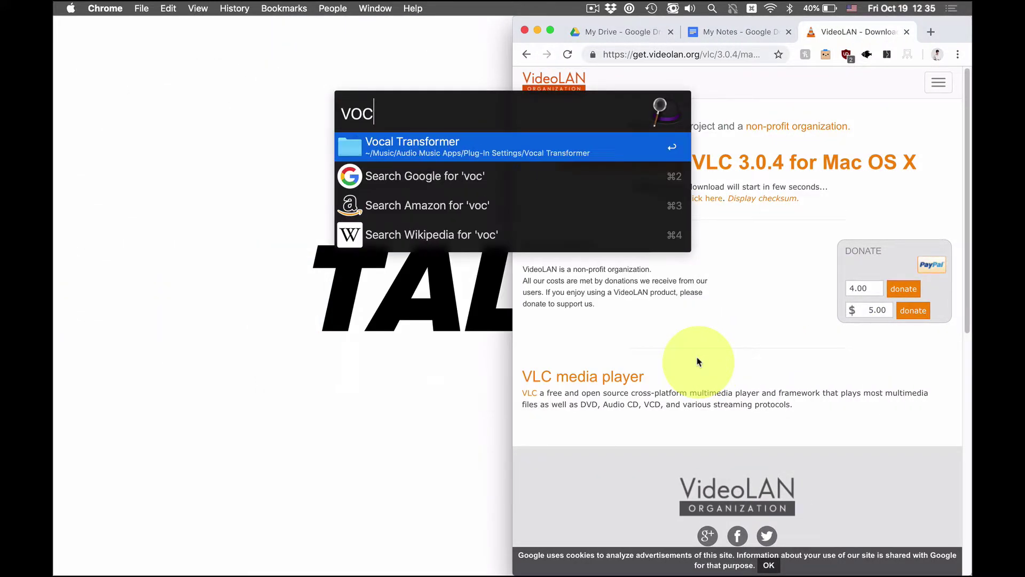
key(BackSpace)
key(BackSpace)
text(lc)
key(Return)
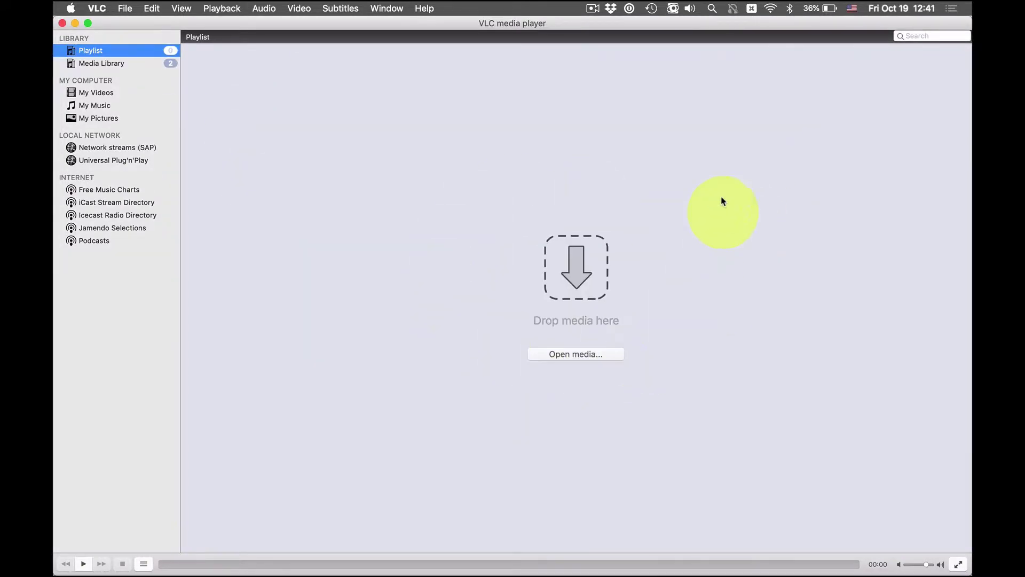
Drop the recording file onto VLC, set playback speed to 2.00x, then pause.
key(F11)
drag(591, 115, 494, 435)
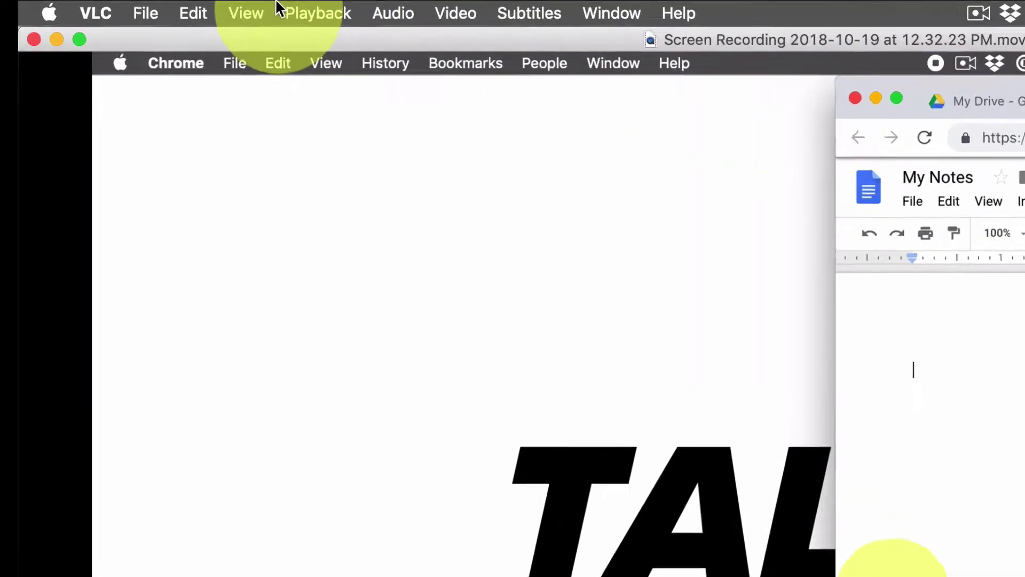
click(221, 8)
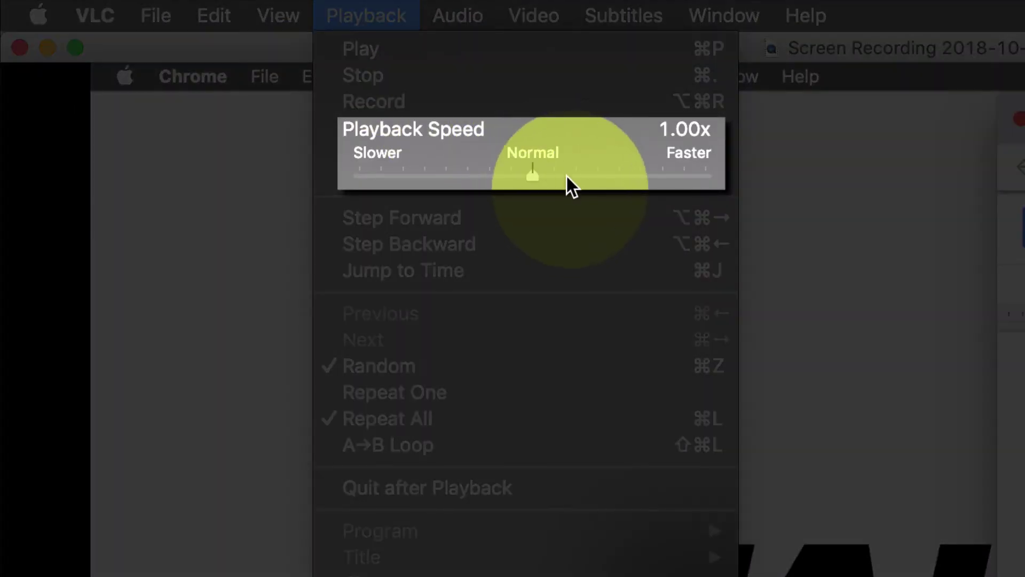
drag(566, 179, 621, 178)
click(81, 570)
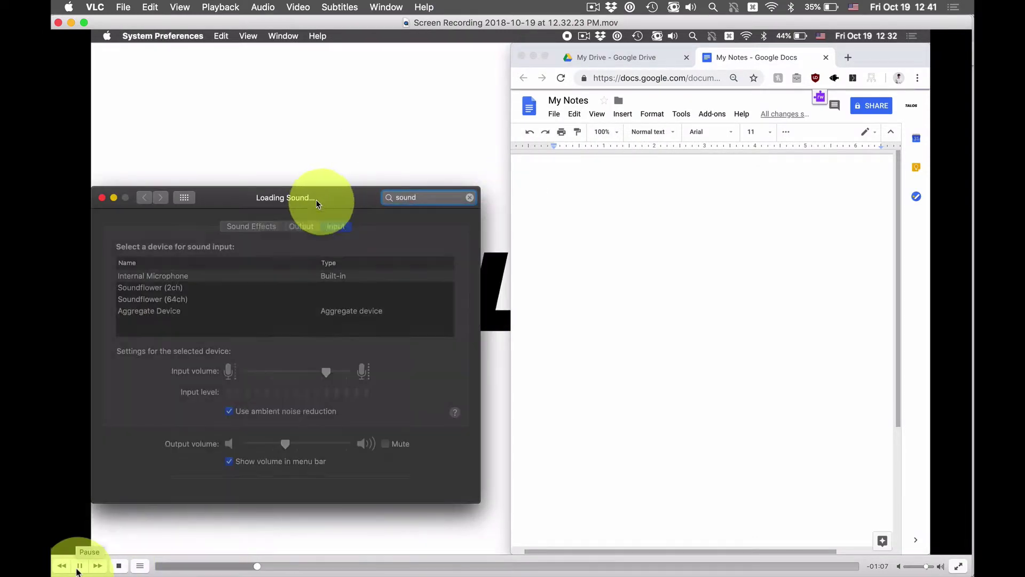
click(79, 566)
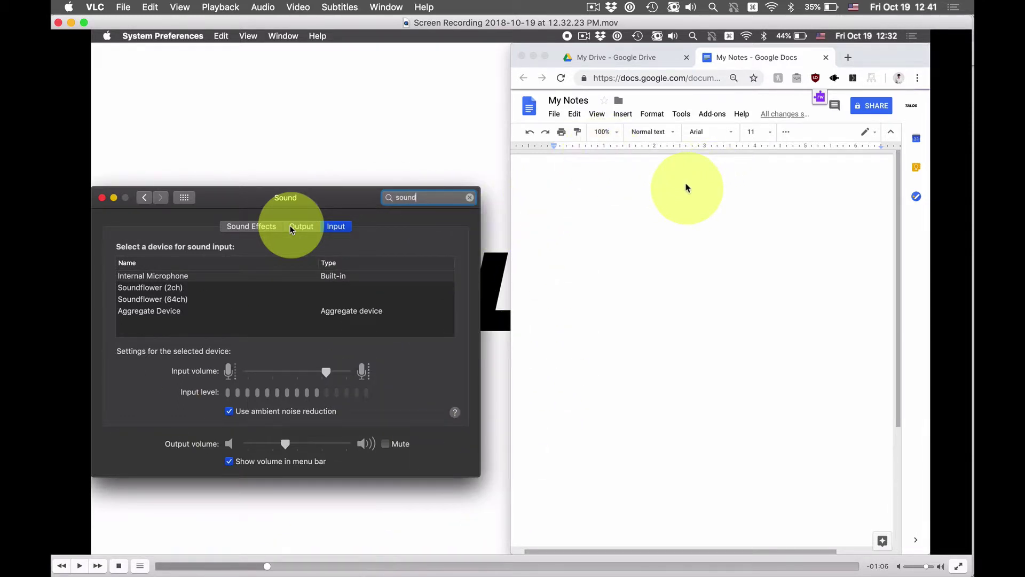
Switch to Chrome, go to youtube.com in a new tab and choose Create > Upload video.
key(super+Tab)
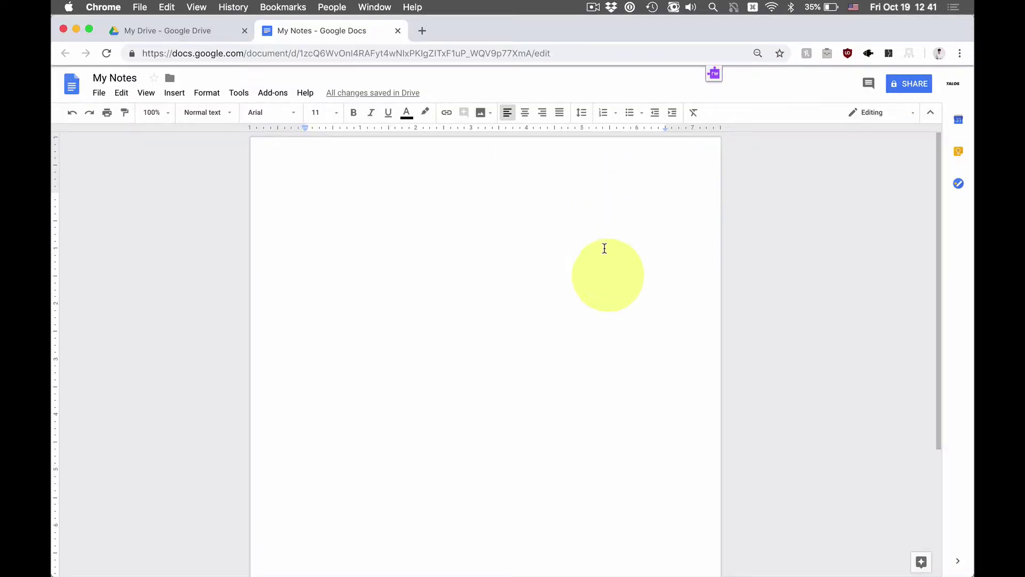
key(super+t)
text(yous)
key(BackSpace)
key(BackSpace)
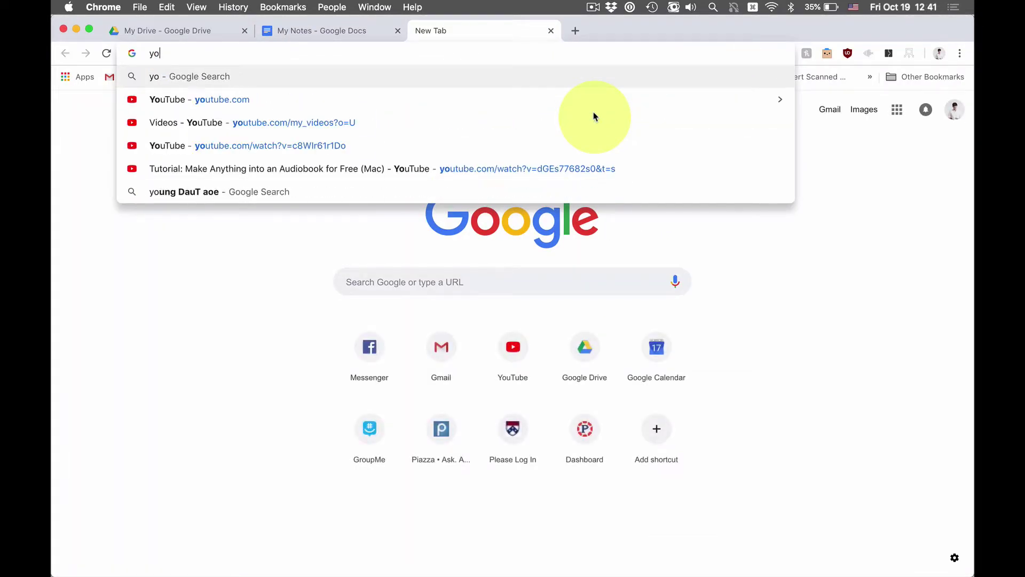
key(Return)
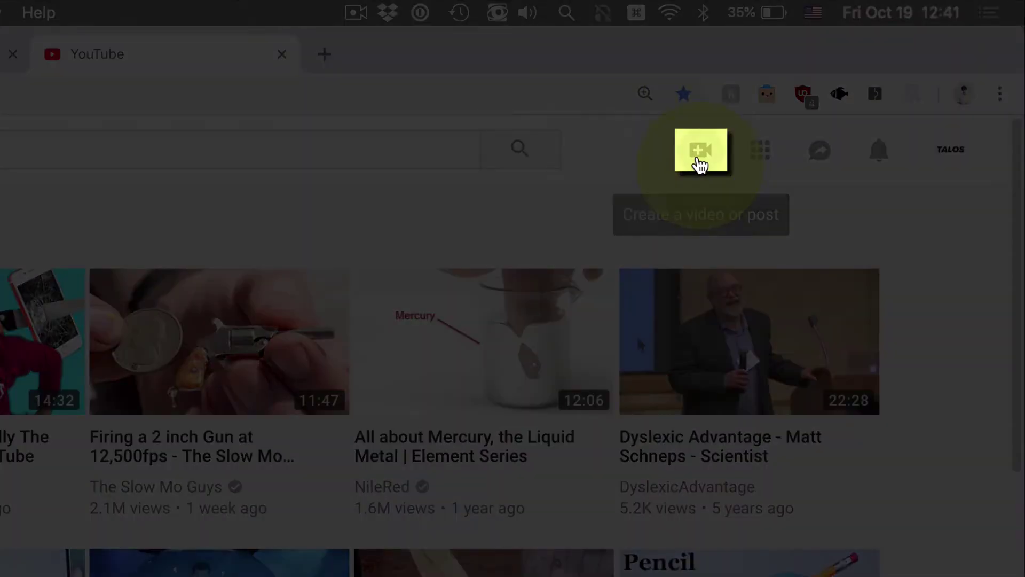
click(700, 161)
click(745, 206)
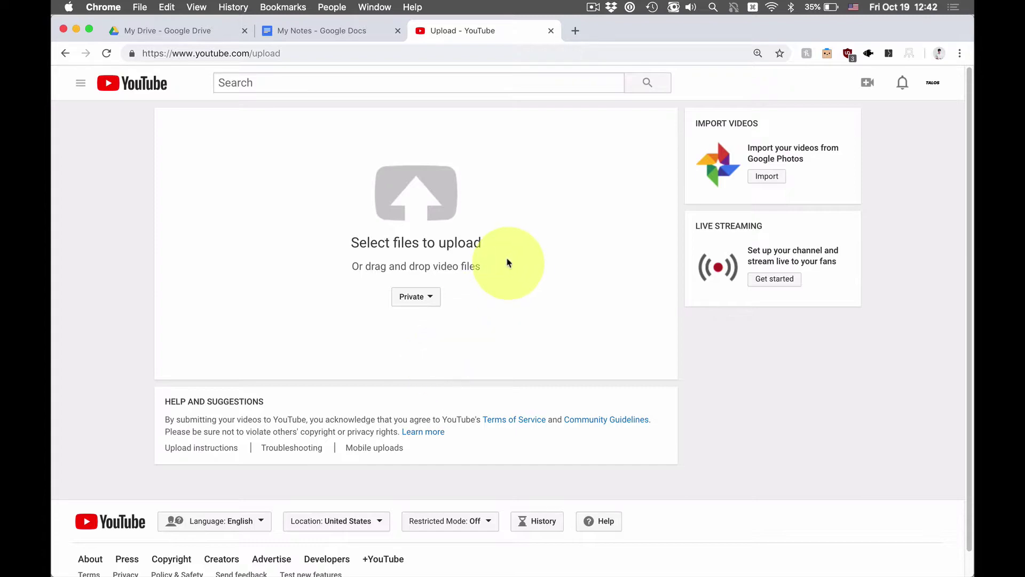
Drag the recording onto the upload area, title it 'Note 1 - Class 1' and finish.
mouse_move(972, 2)
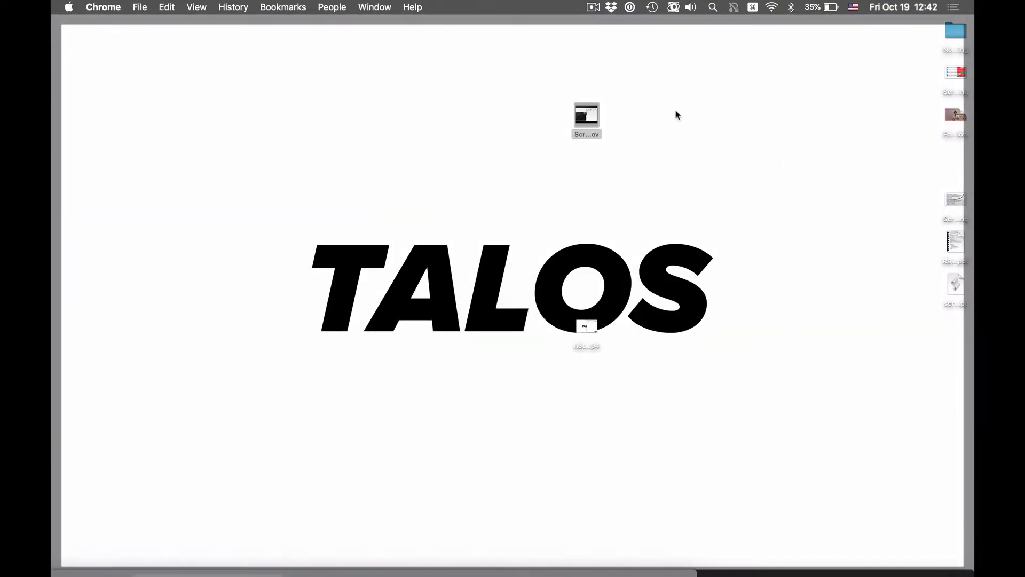
drag(587, 115, 582, 184)
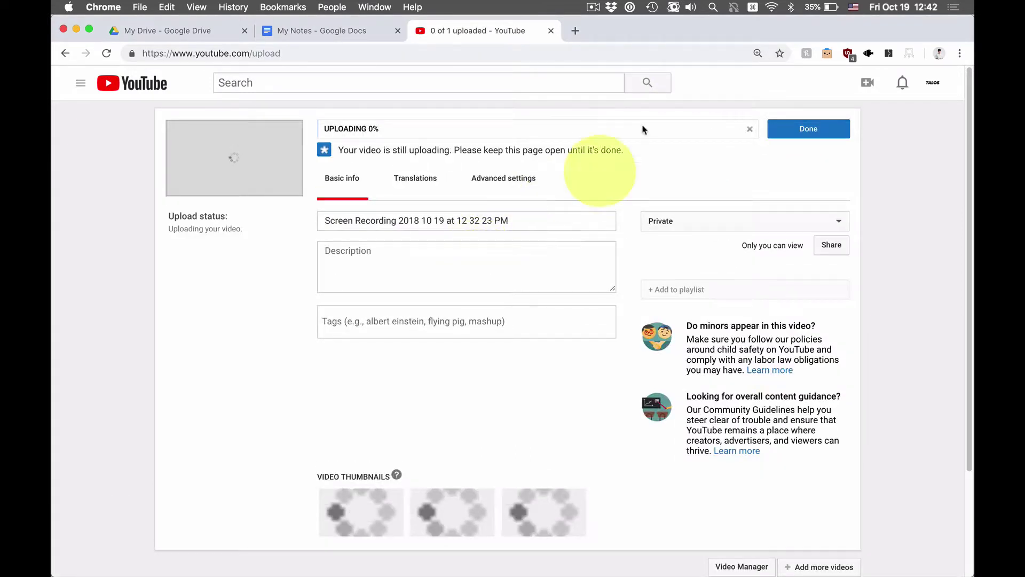
triple_click(504, 219)
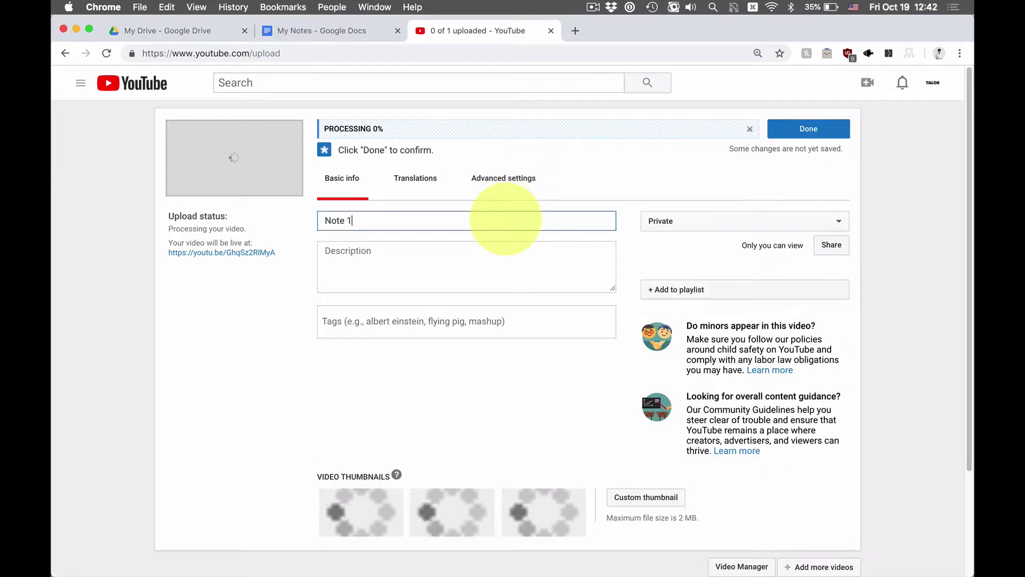
key(BackSpace)
key(BackSpace)
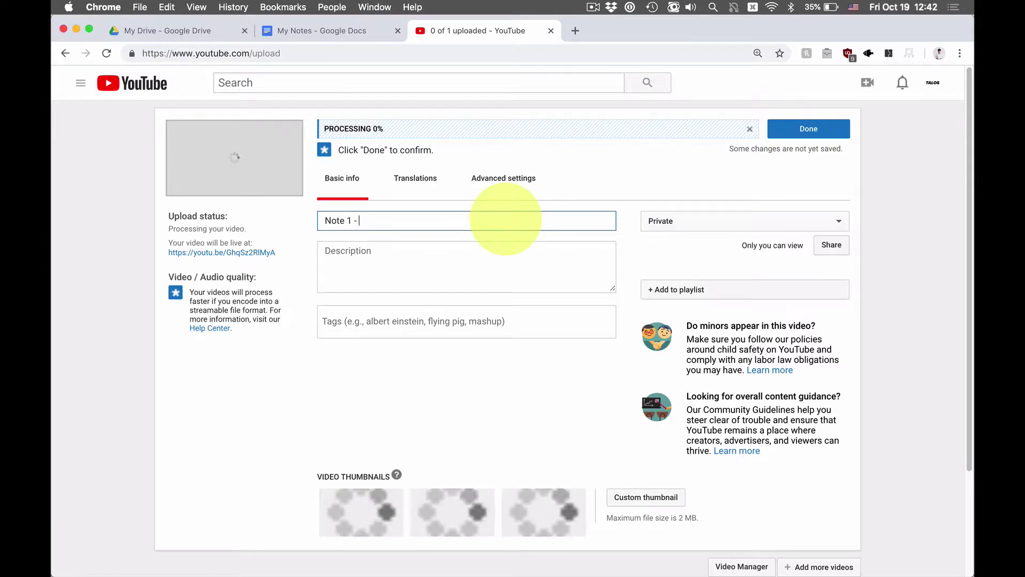
text(- Class 1)
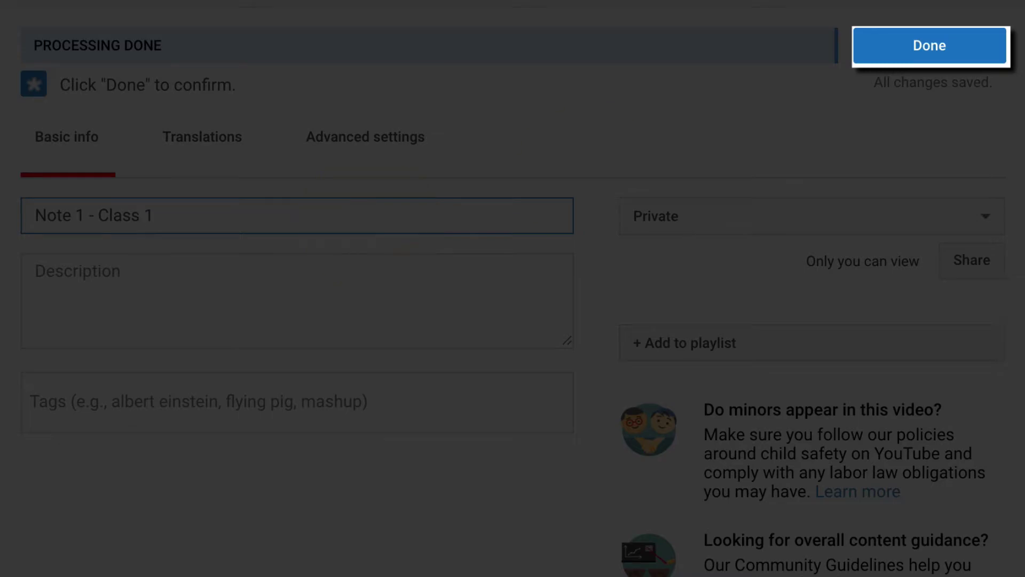
click(874, 56)
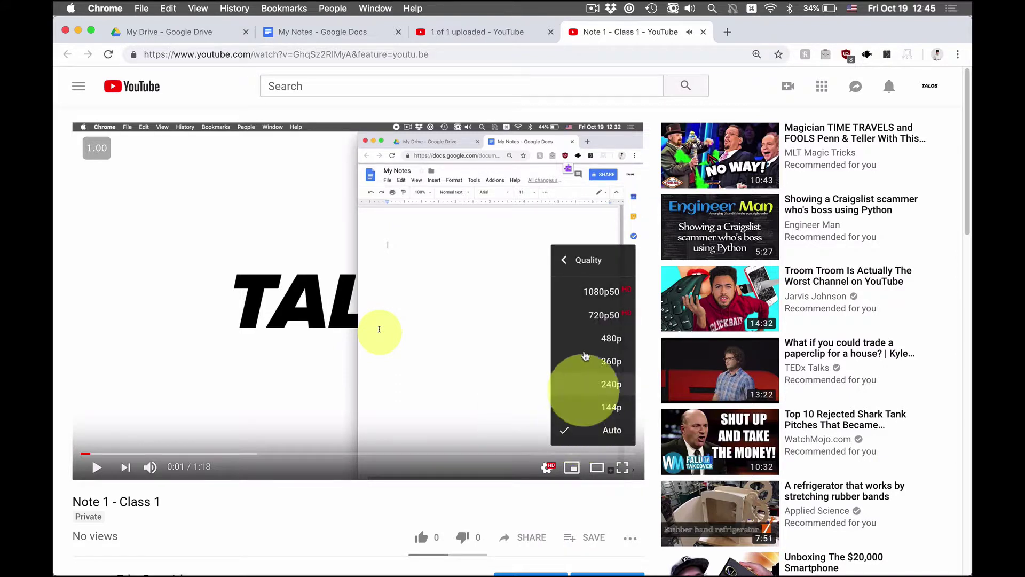
Set the video's playback speed to 2 in the player settings.
click(470, 339)
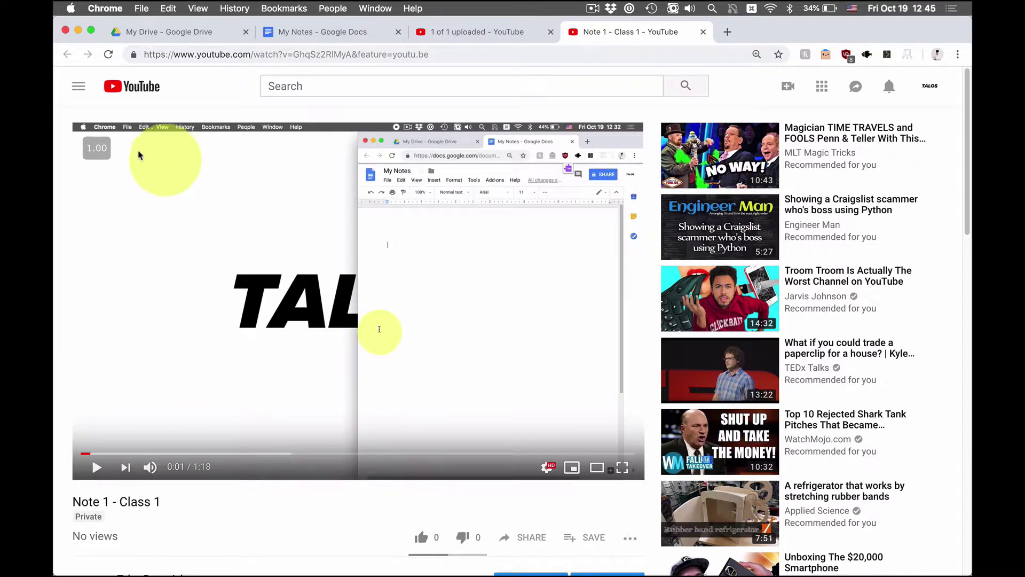
mouse_move(97, 148)
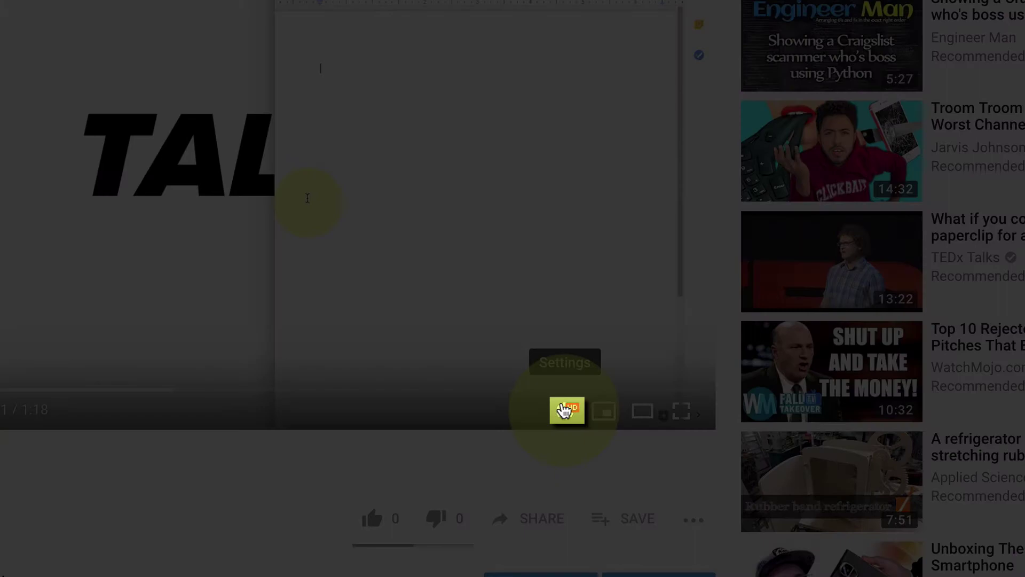
click(561, 409)
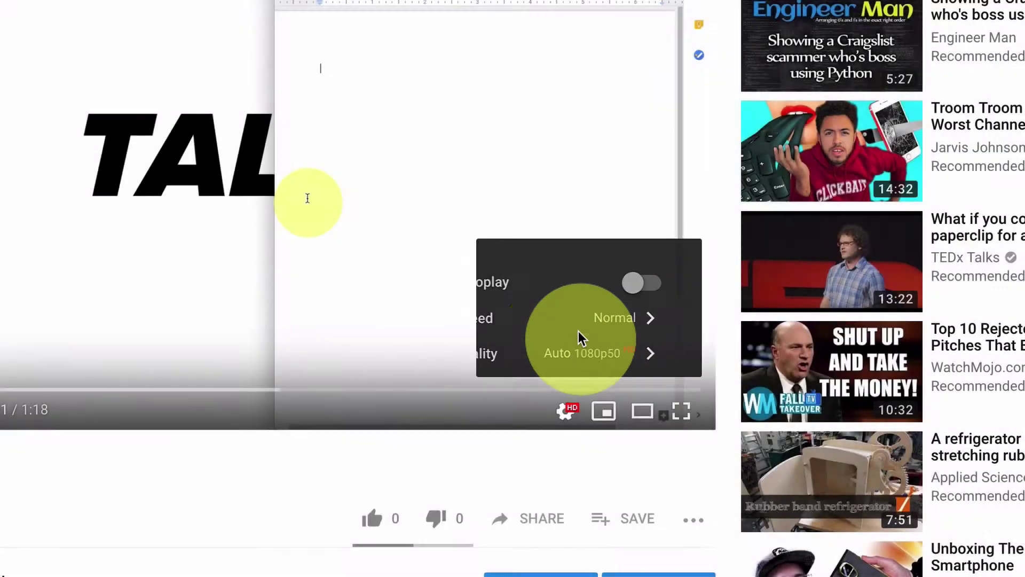
click(581, 336)
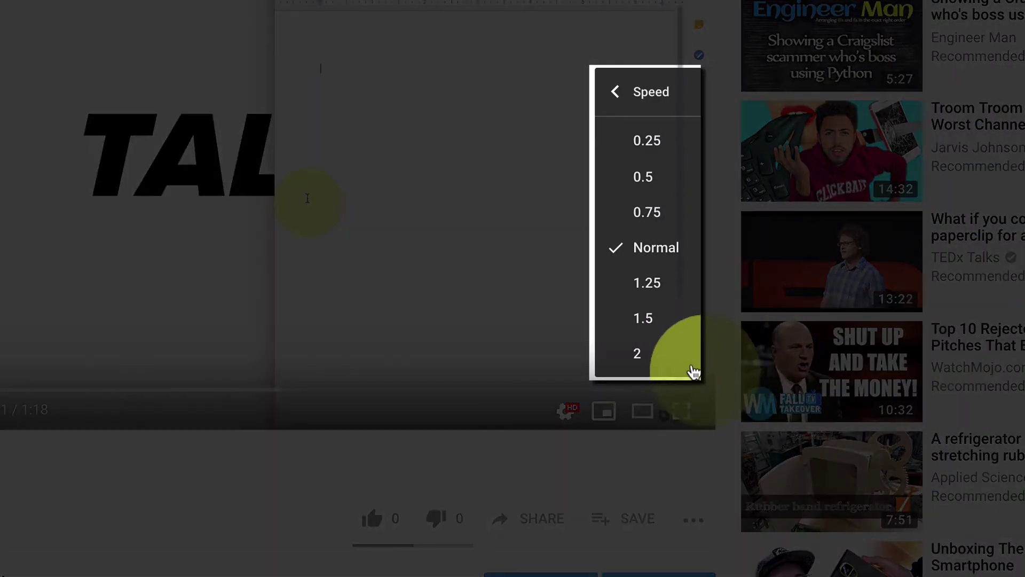
click(650, 357)
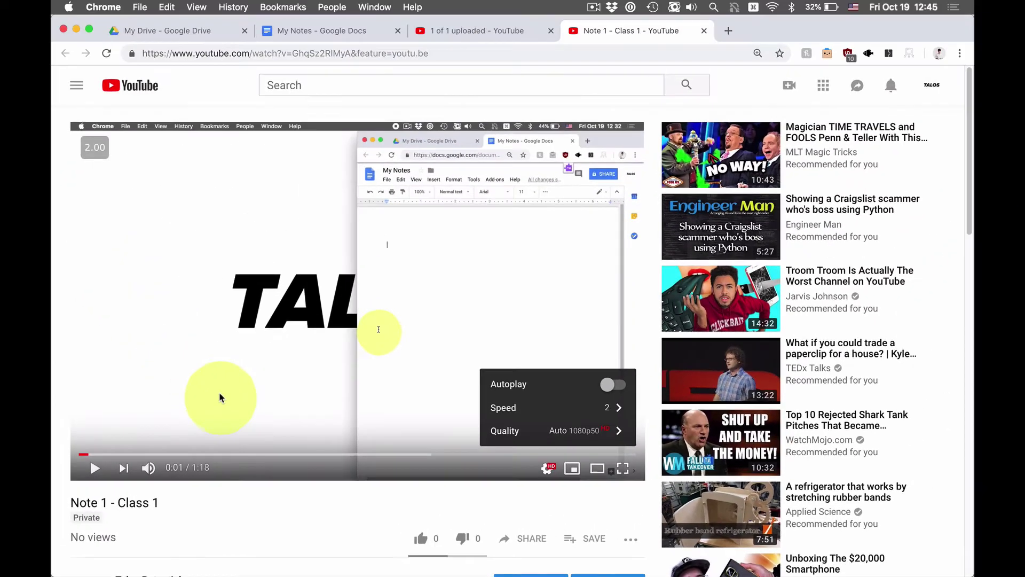
scroll(64, 416, down, 4)
scroll(68, 412, up, 3)
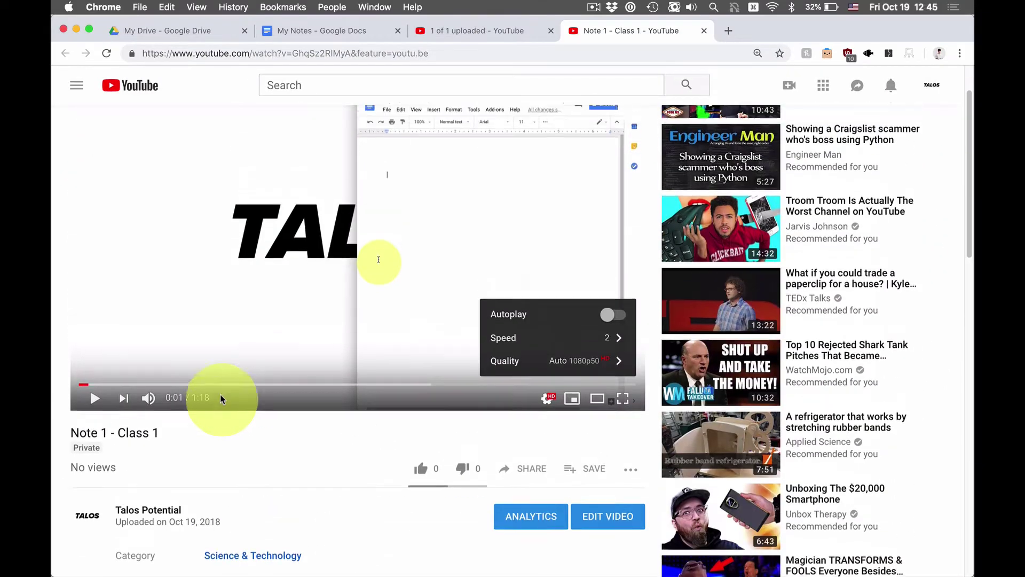
scroll(221, 398, up, 3)
click(432, 300)
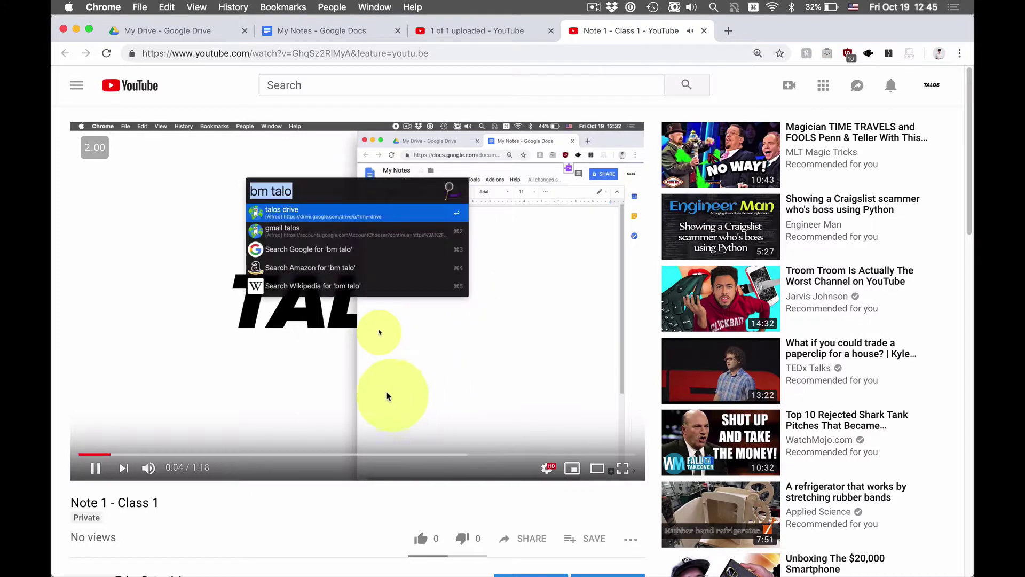
Jump playback ahead to 0:56, then about 1:05, and pause at 1:08.
click(480, 454)
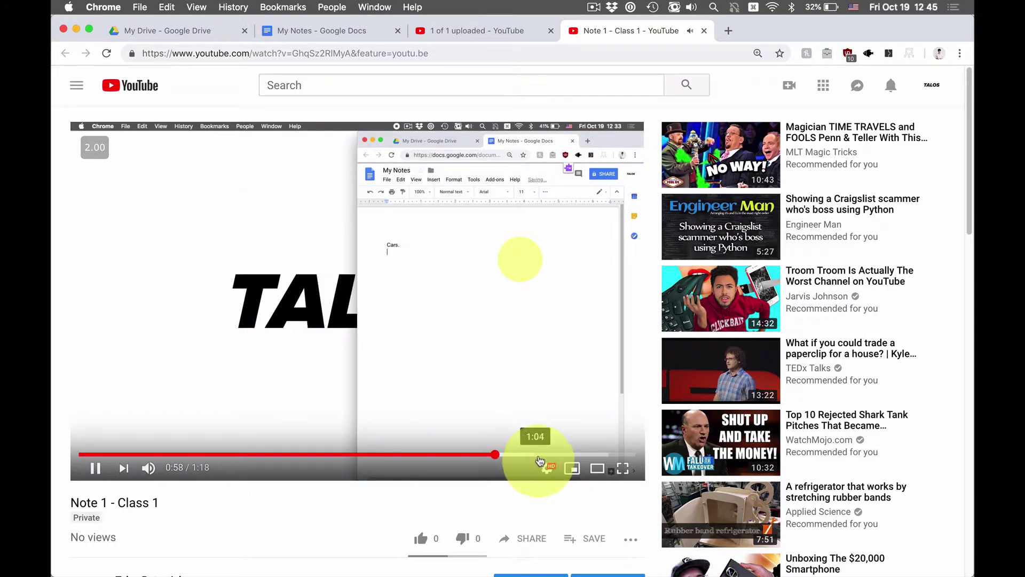
click(541, 459)
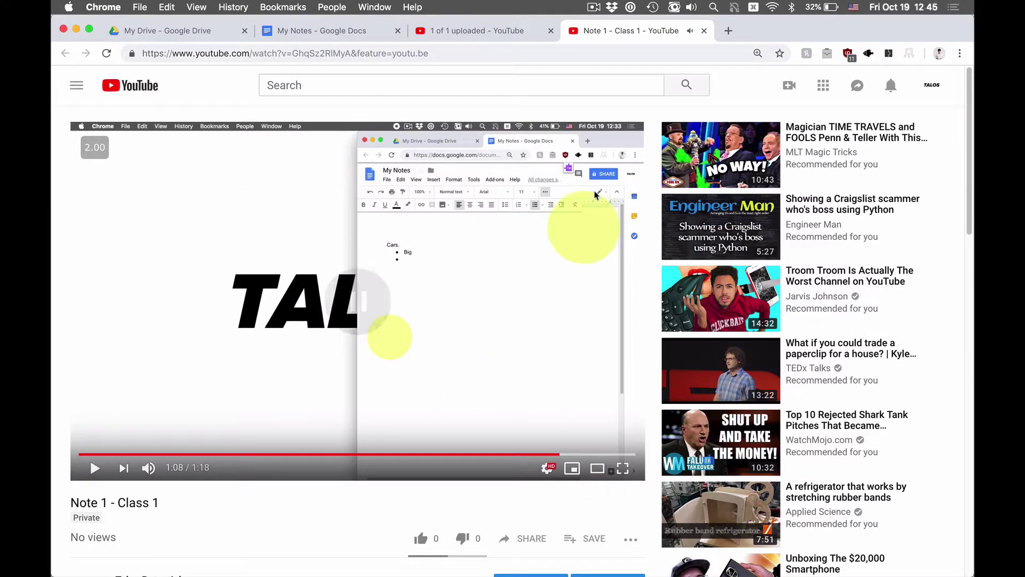
click(625, 256)
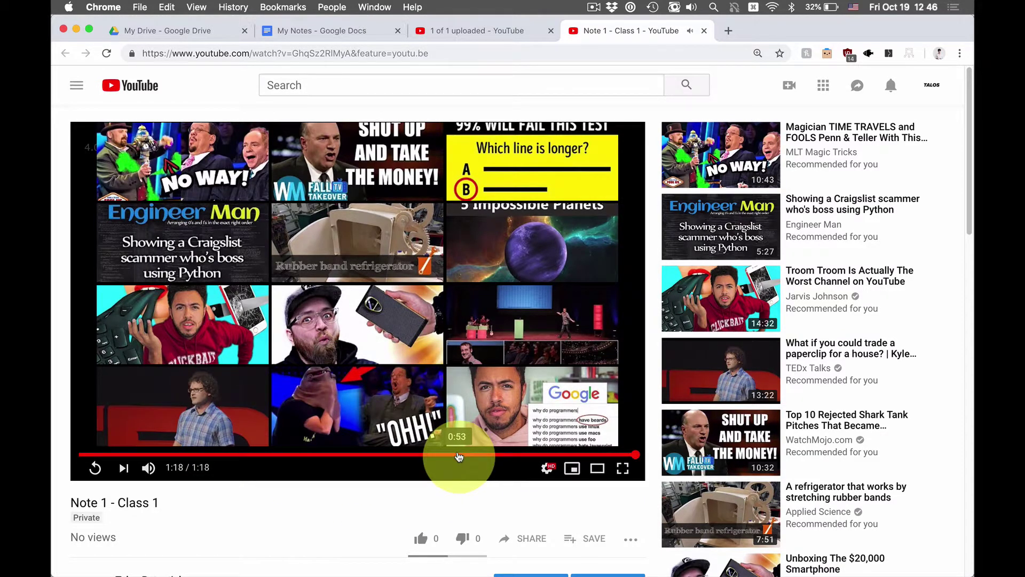
Pause the video near 0:53 and open its Subtitles/CC page, checking the add-subtitles language list.
click(458, 456)
click(521, 286)
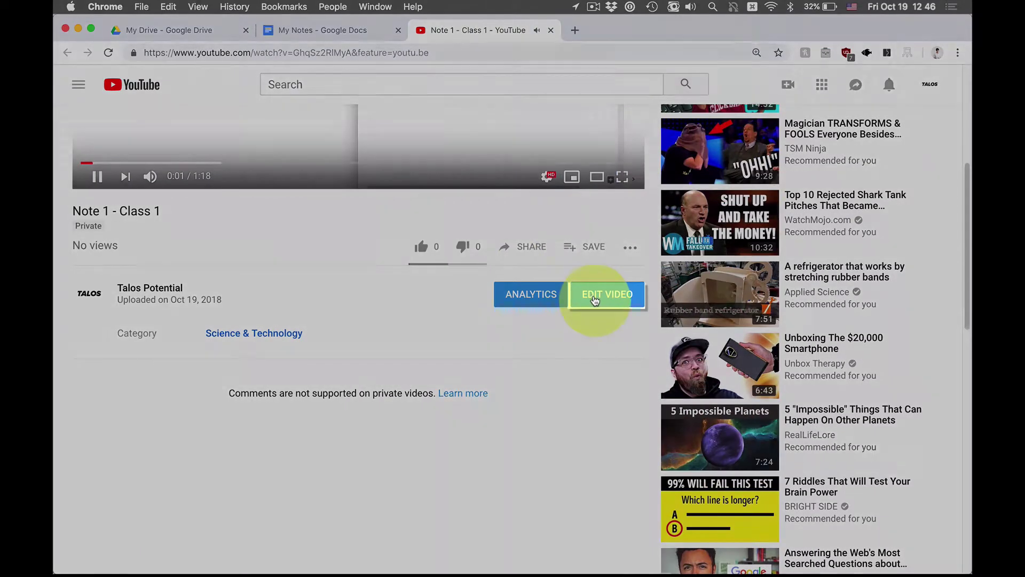
click(490, 291)
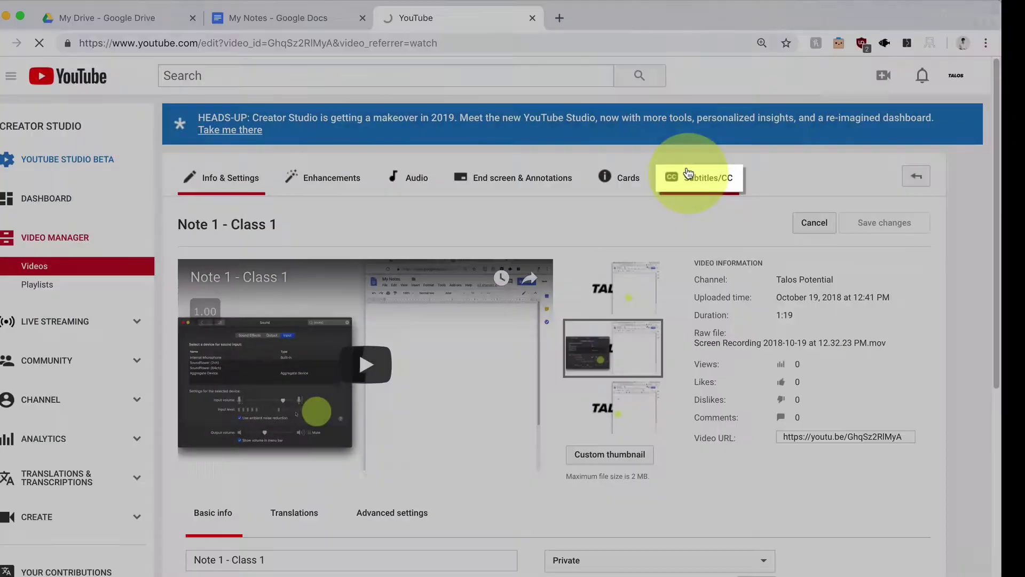
click(668, 188)
click(748, 267)
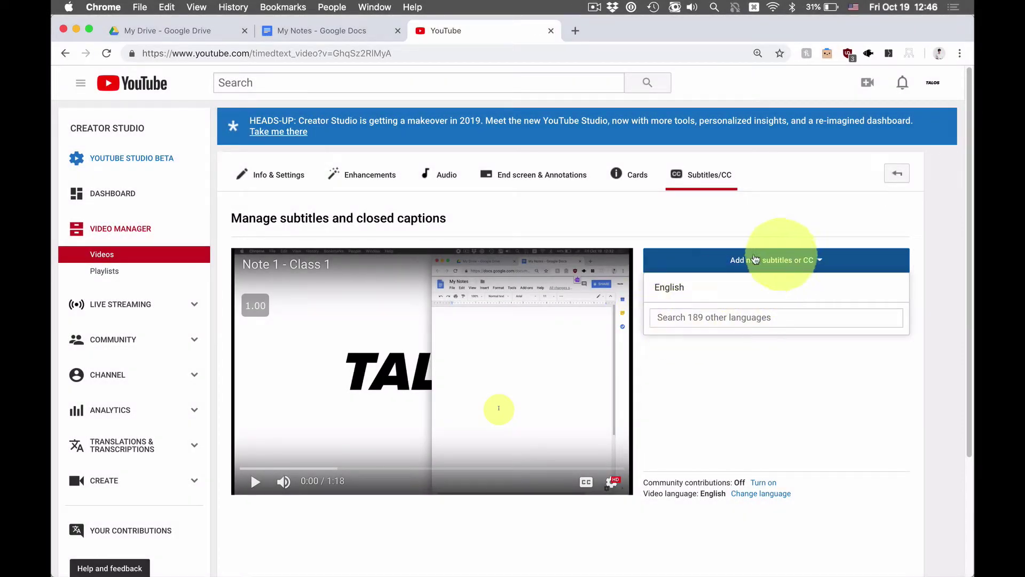
click(824, 412)
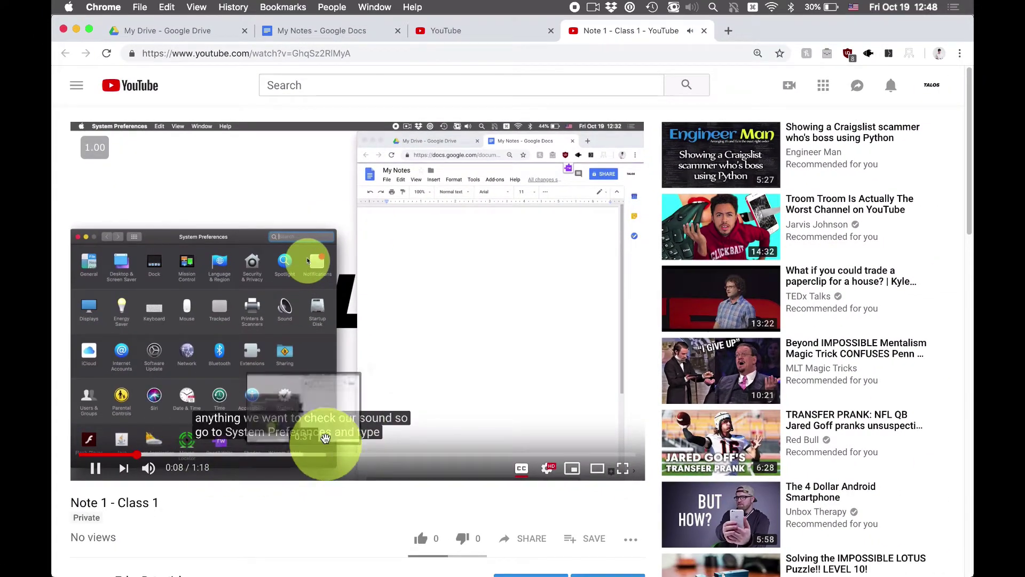
Watch the video with automatic captions on and pause it at 0:16.
scroll(320, 288, down, 5)
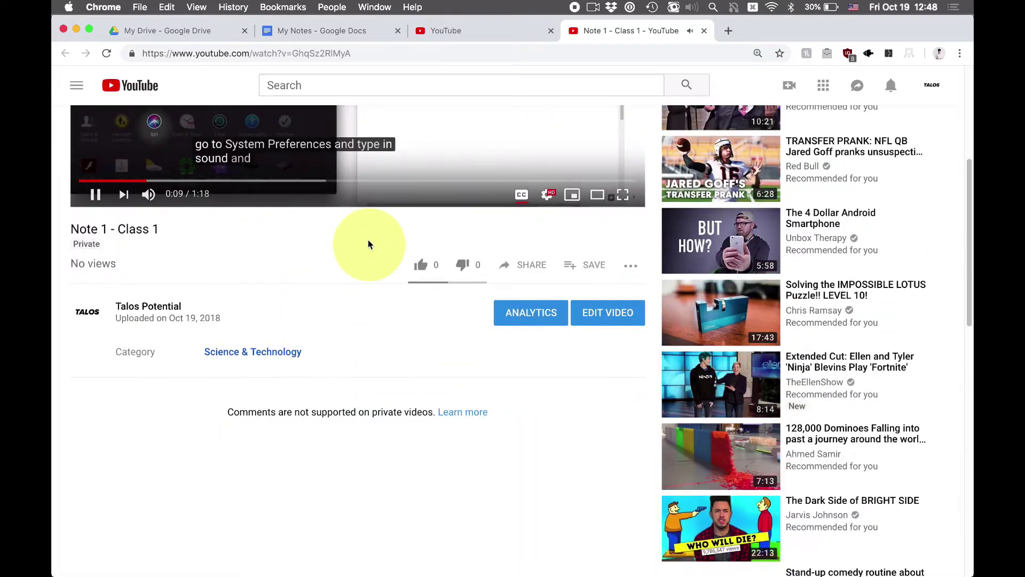
scroll(373, 237, up, 2)
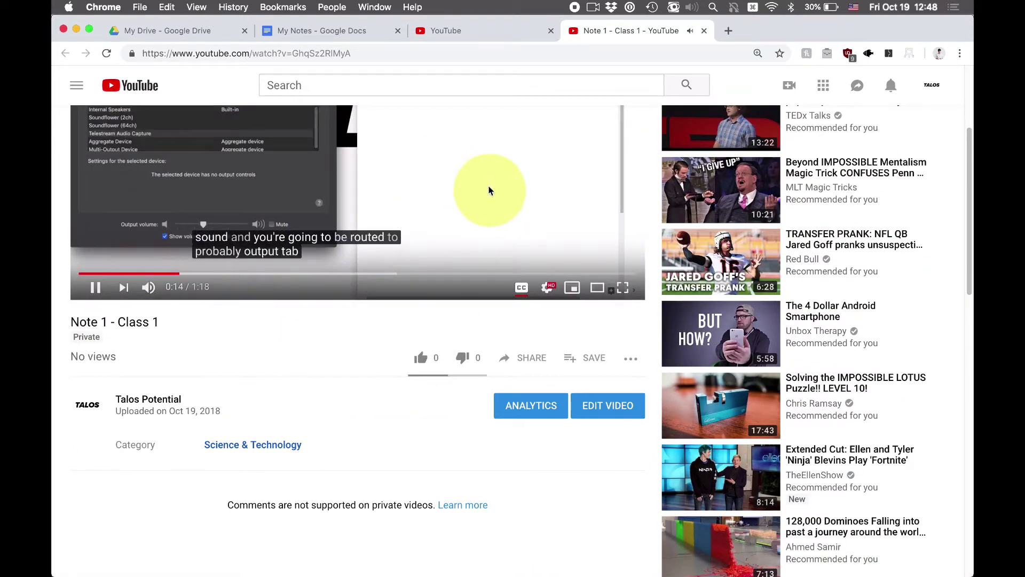
click(506, 202)
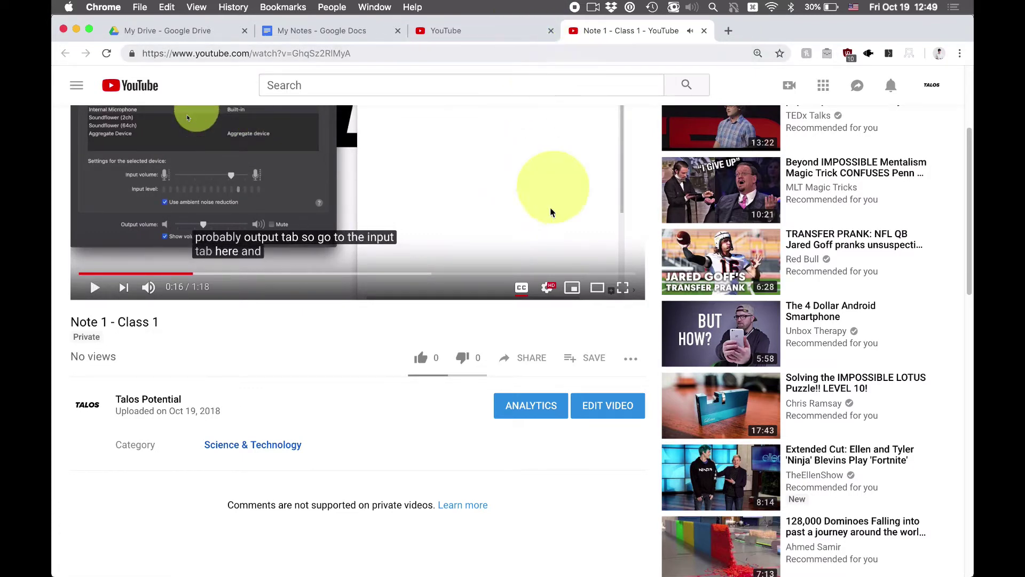
scroll(550, 183, up, 4)
scroll(567, 487, down, 1)
scroll(561, 470, down, 1)
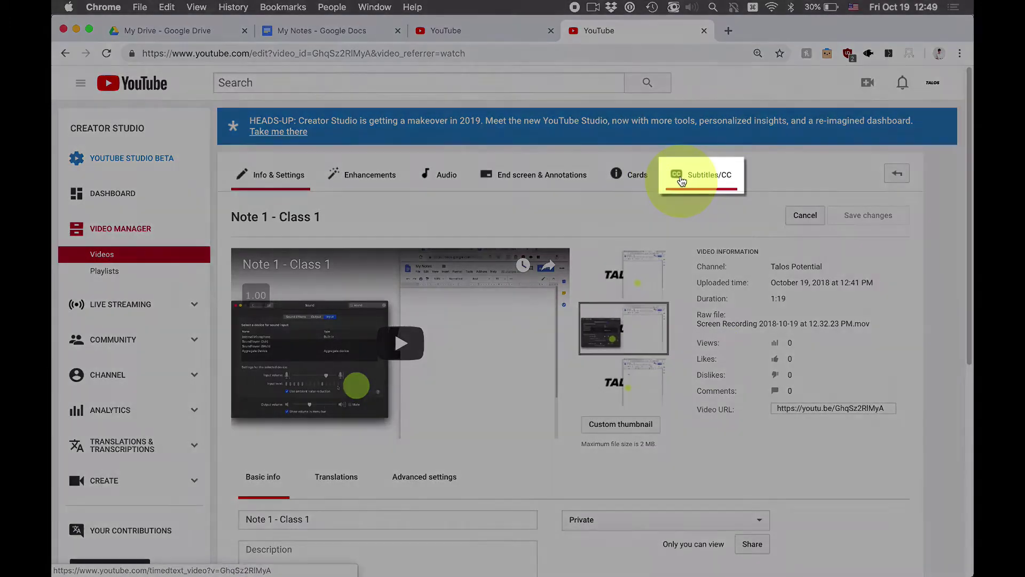
From the Subtitles/CC section, download the automatic English captions as an .sbv file.
click(682, 180)
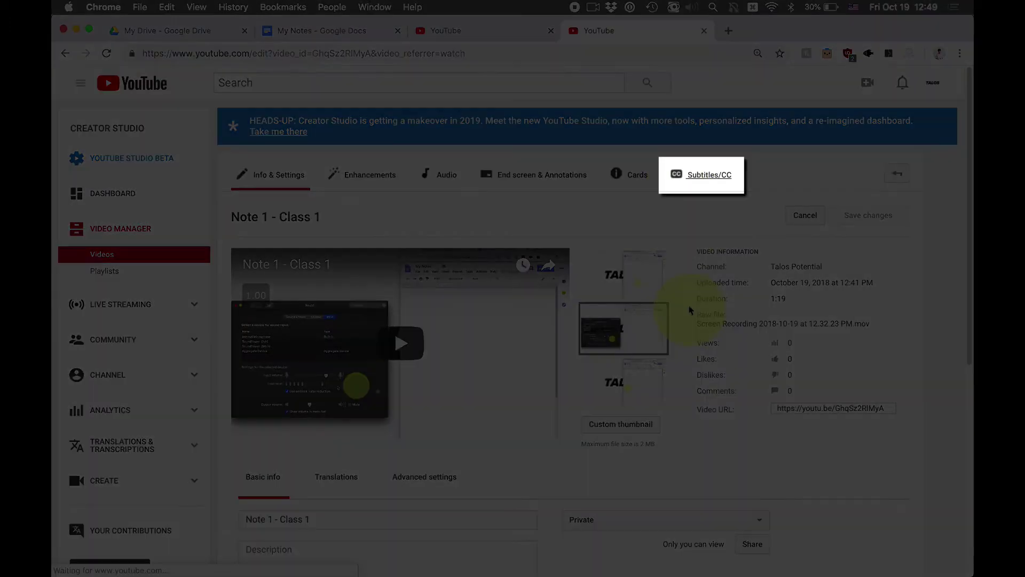
scroll(726, 261, down, 1)
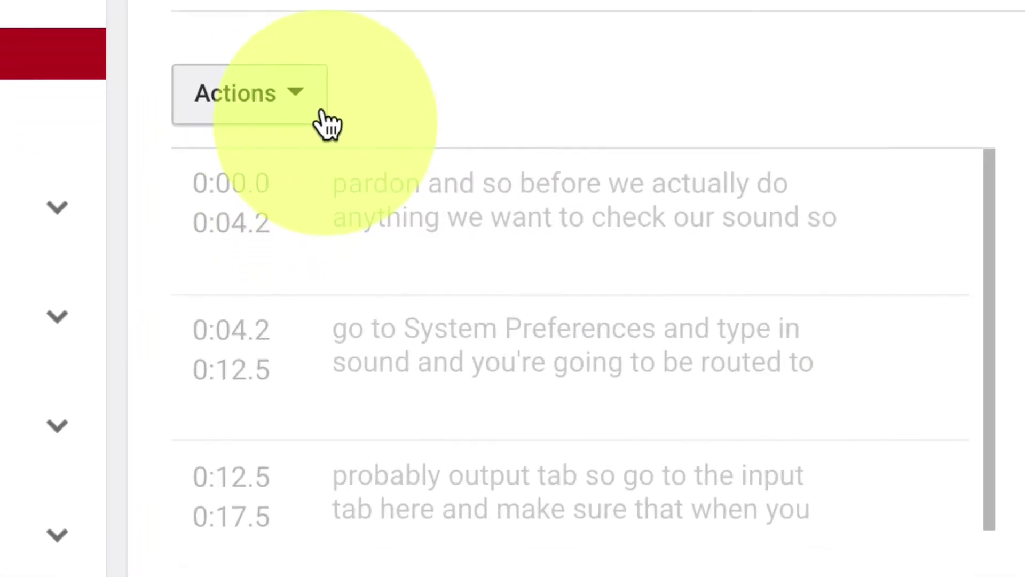
click(278, 270)
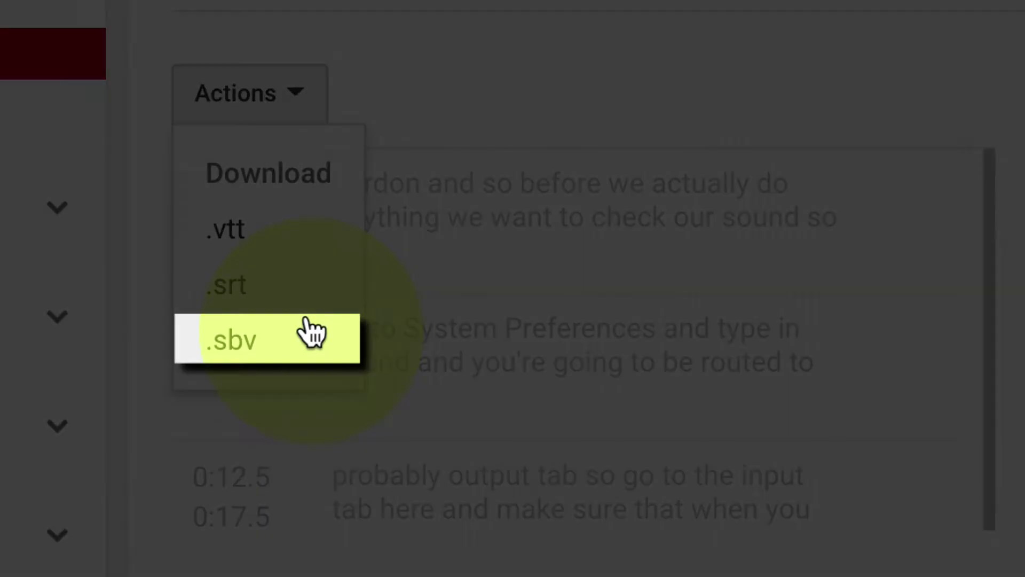
click(310, 332)
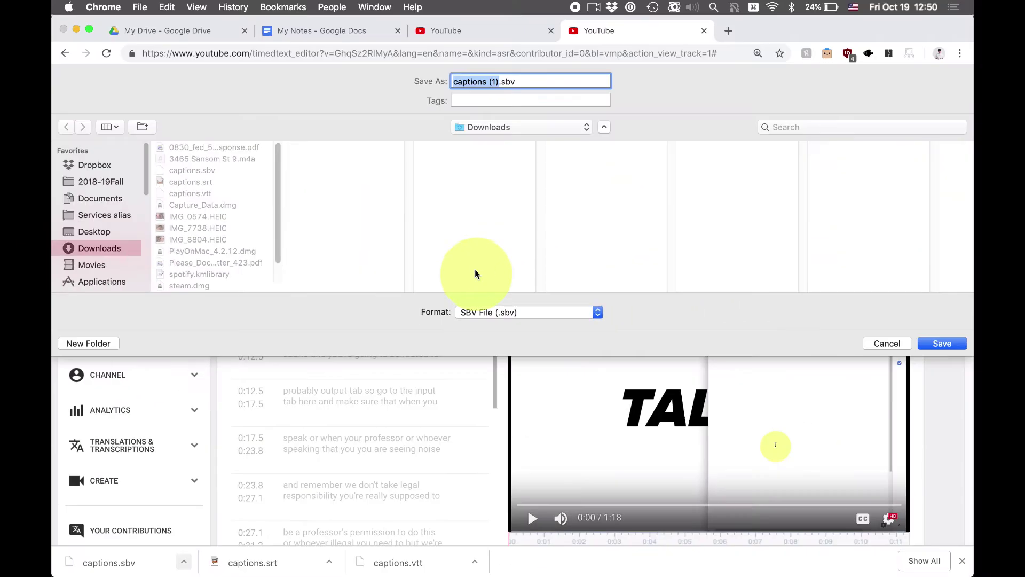
key(Return)
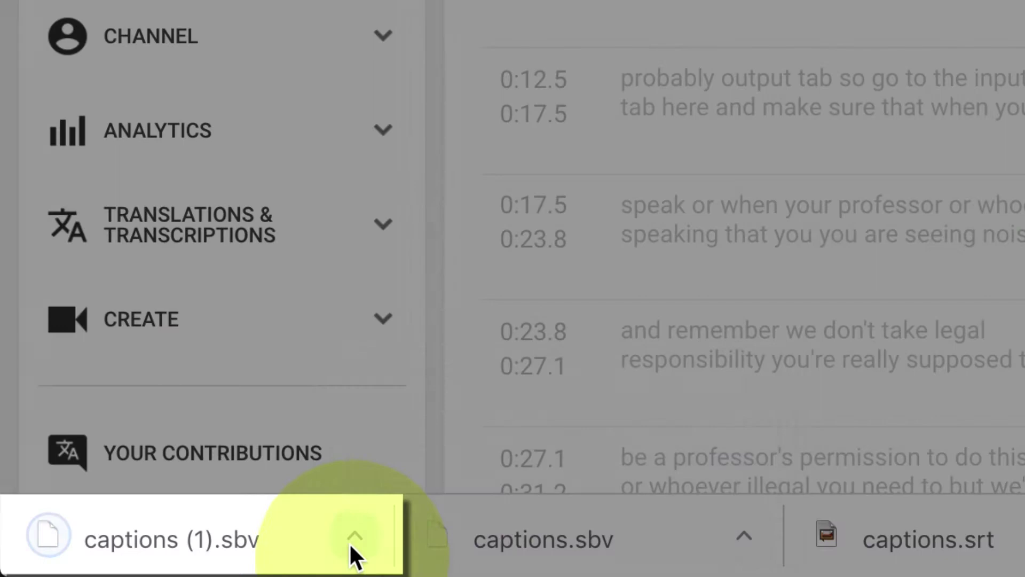
Reveal captions (1).sbv in Finder and bring up its file options.
click(349, 540)
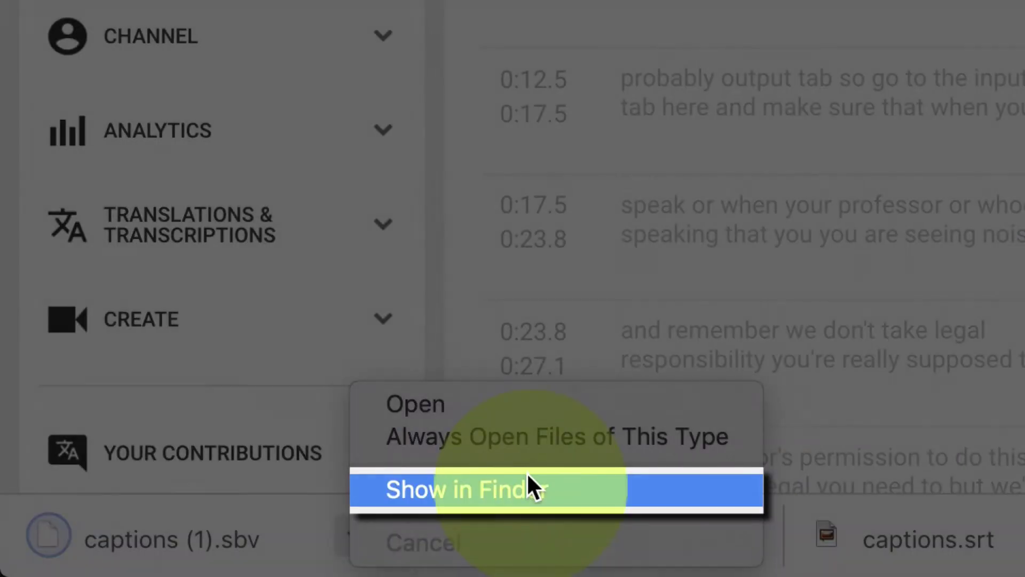
click(527, 481)
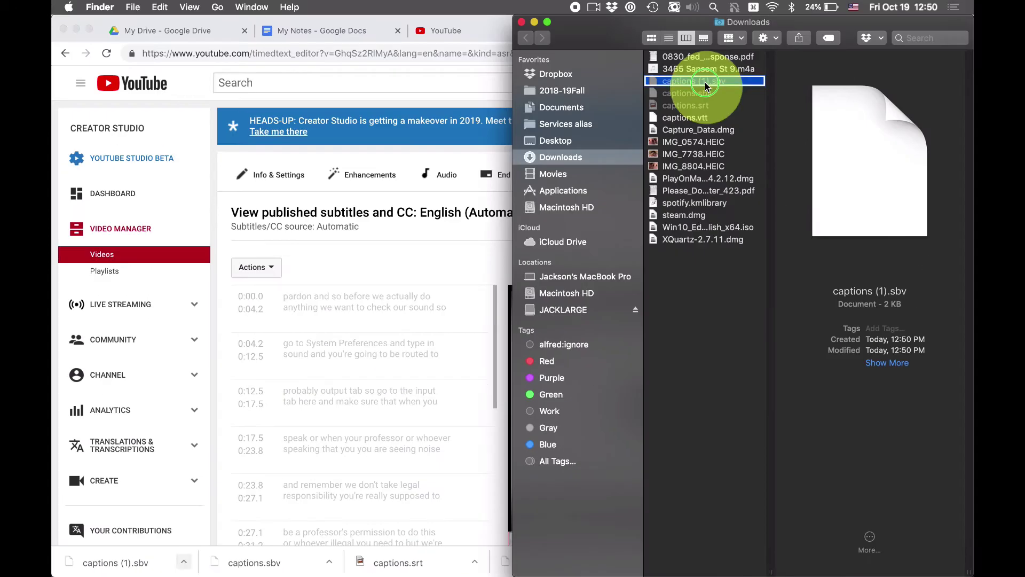
right_click(706, 83)
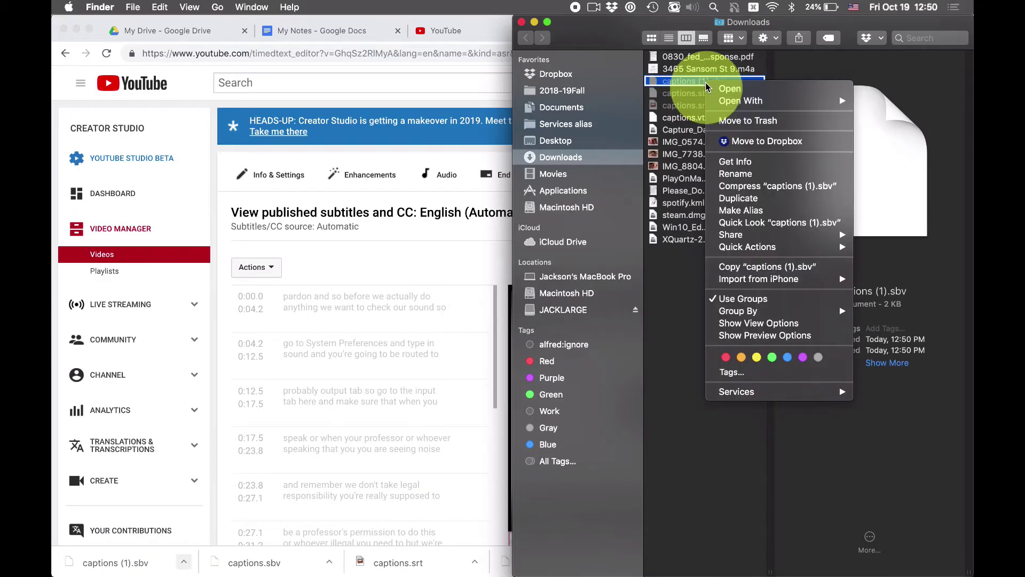
Open captions (1).sbv in TextEdit.
mouse_move(733, 105)
click(662, 102)
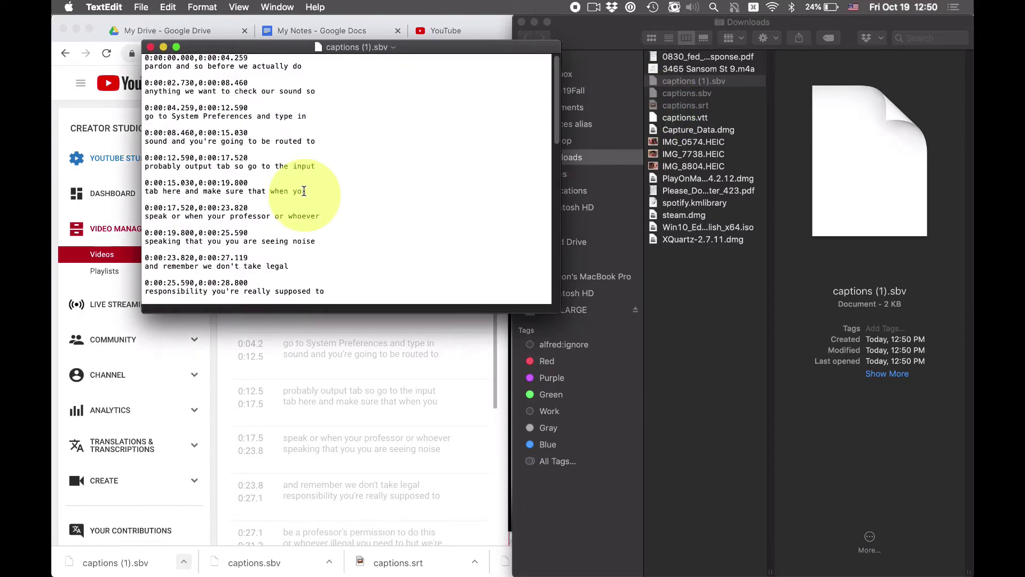
scroll(308, 221, down, 10)
scroll(308, 221, up, 10)
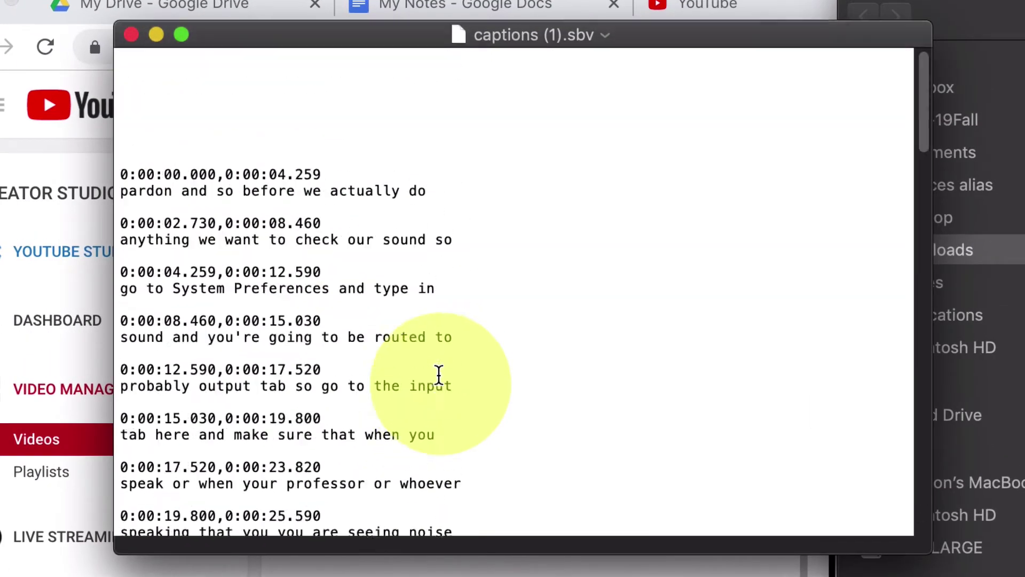
Search the captions for 'cars', landing on the 0:00:56.460 caption line.
key(super+f)
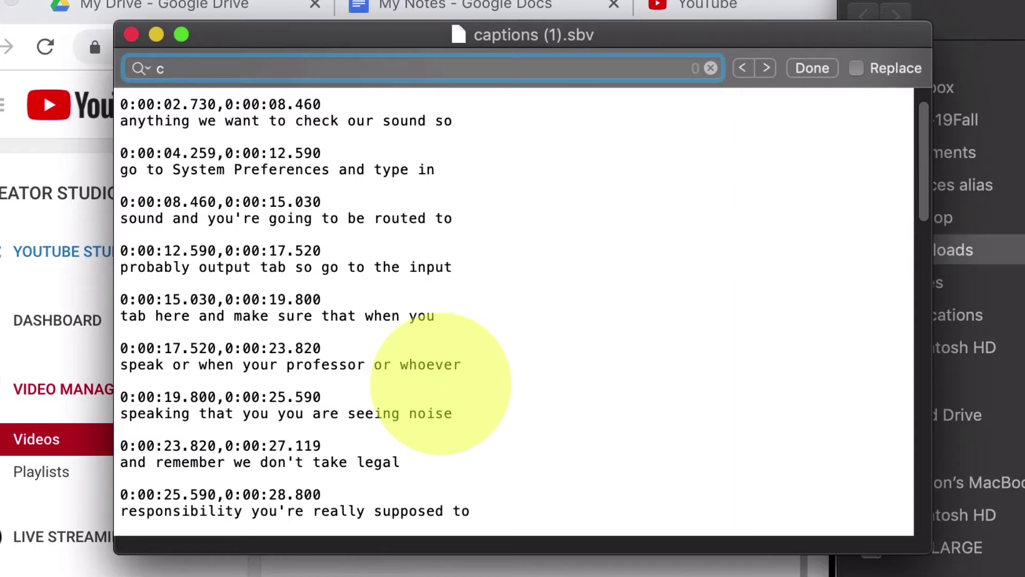
text(cars)
key(Return)
key(Escape)
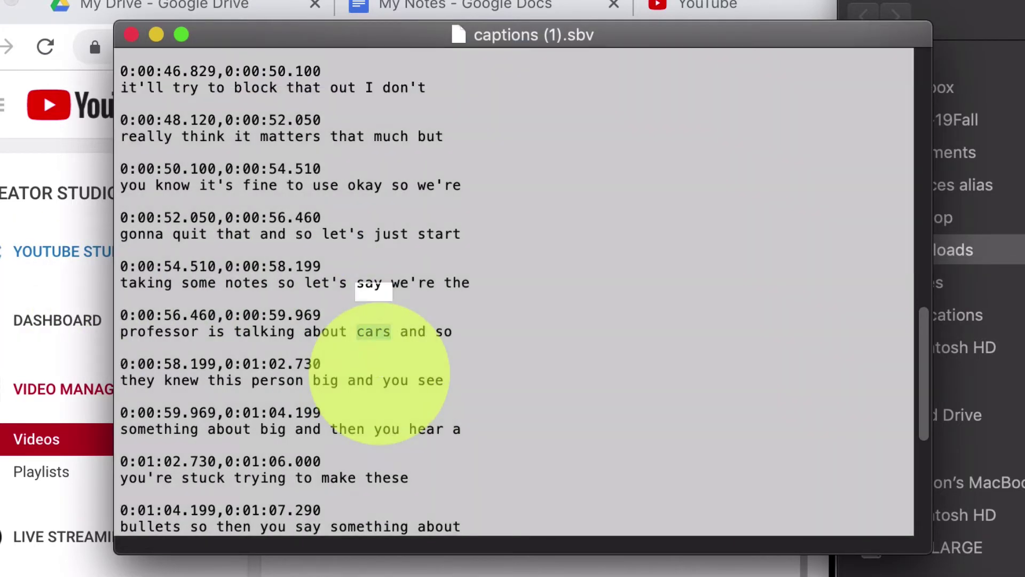
scroll(379, 373, up, 2)
scroll(379, 373, down, 1)
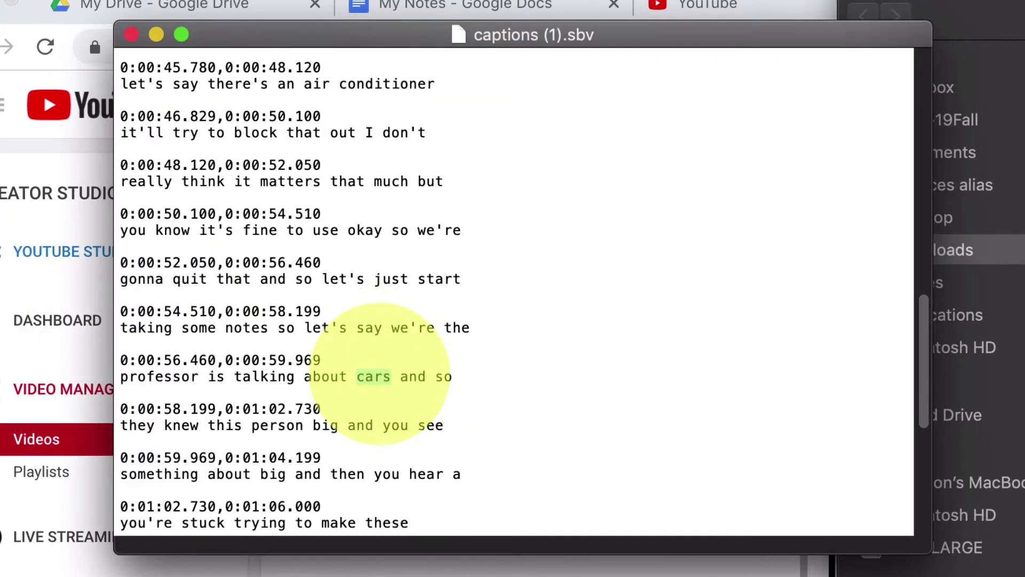
scroll(379, 373, up, 5)
scroll(380, 374, down, 12)
scroll(379, 374, up, 1)
scroll(380, 373, down, 1)
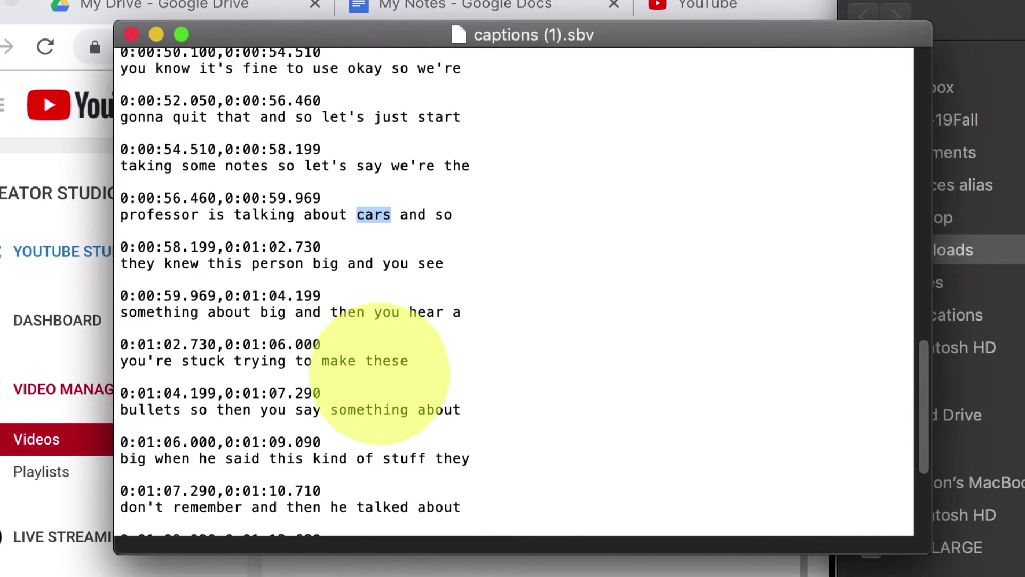